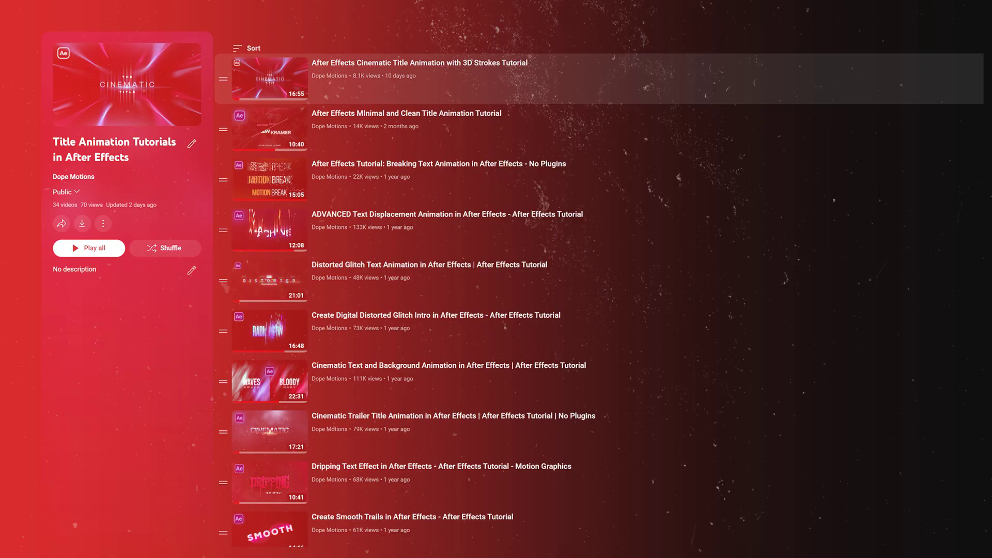
Start a new composition and set its size to 2560×1440.
scroll(516, 289, down, 10)
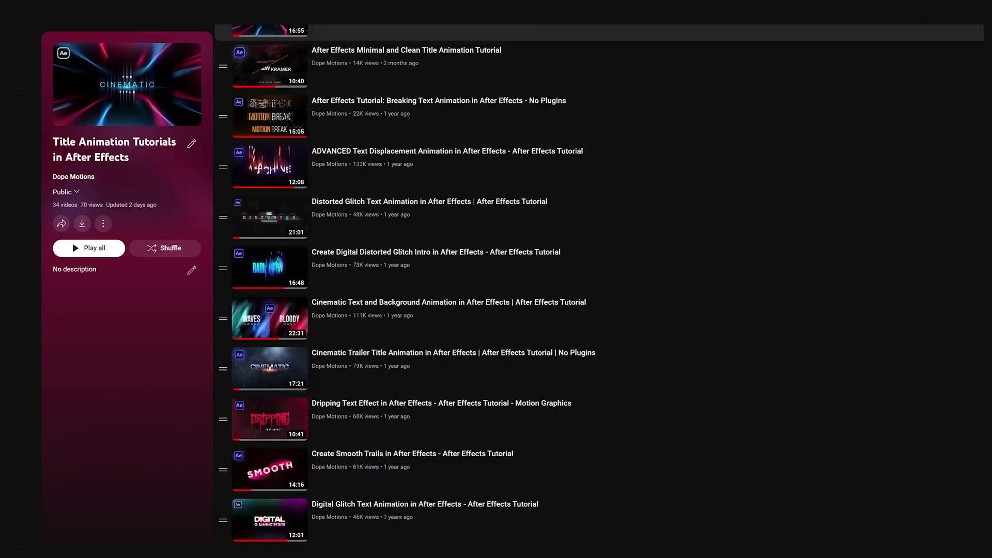
scroll(465, 289, down, 8)
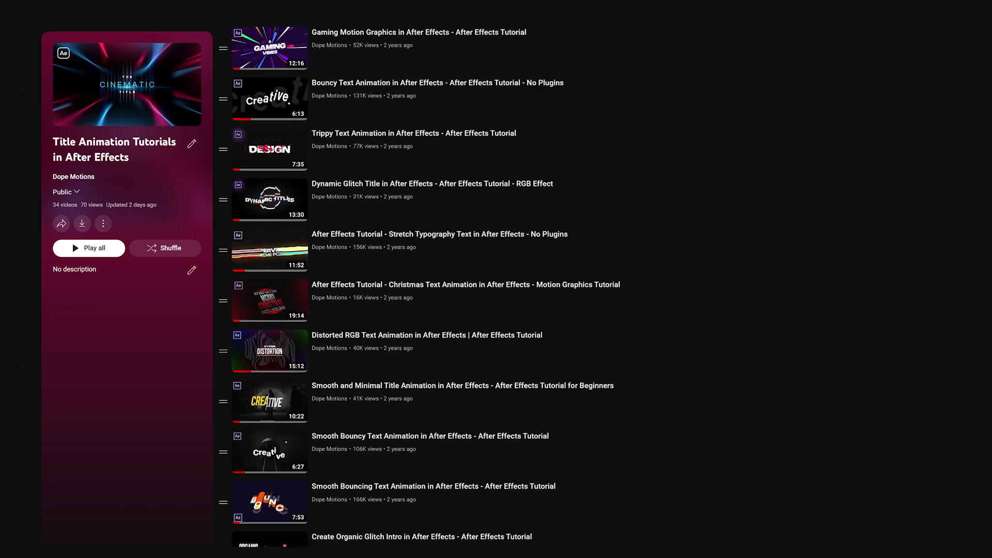
scroll(427, 285, down, 5)
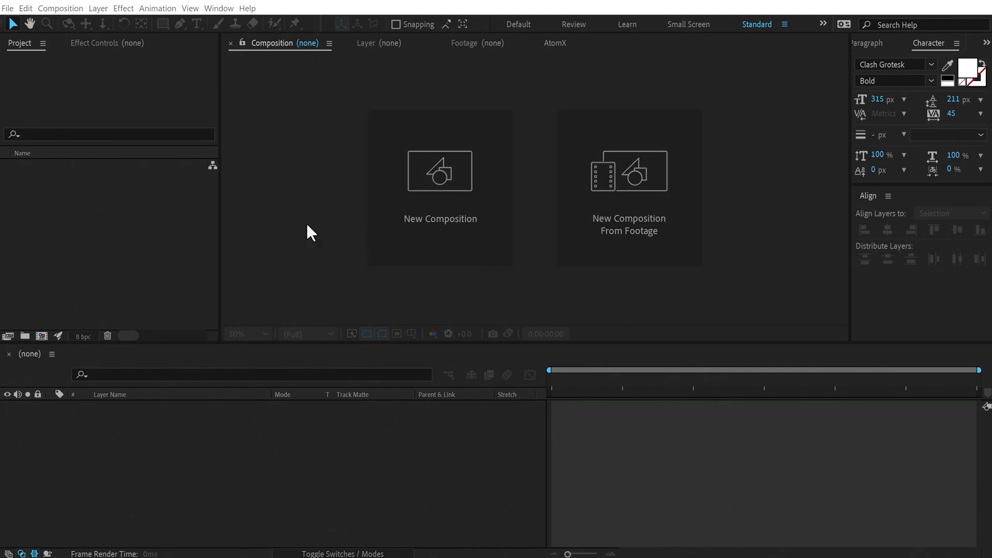
click(432, 216)
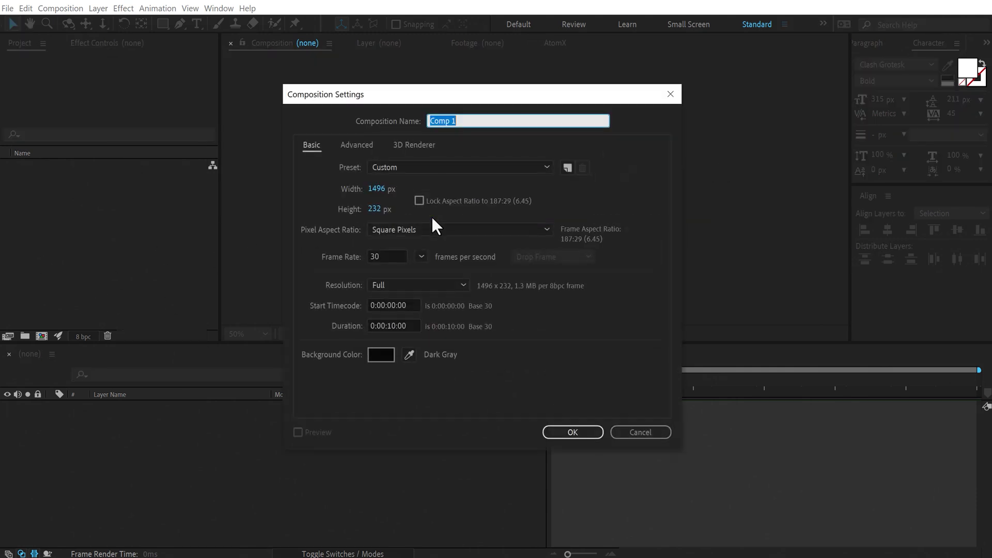
click(381, 190)
text(4)
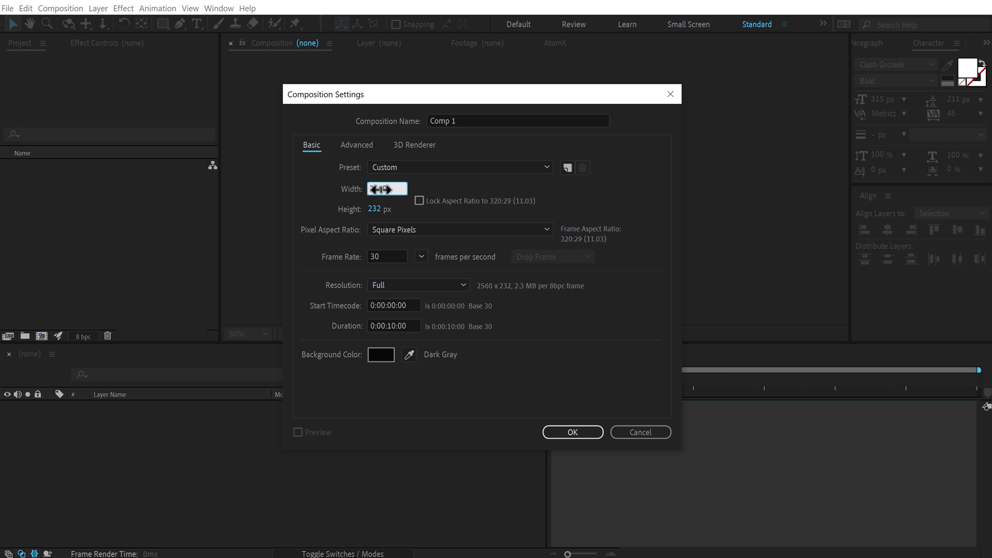
click(375, 209)
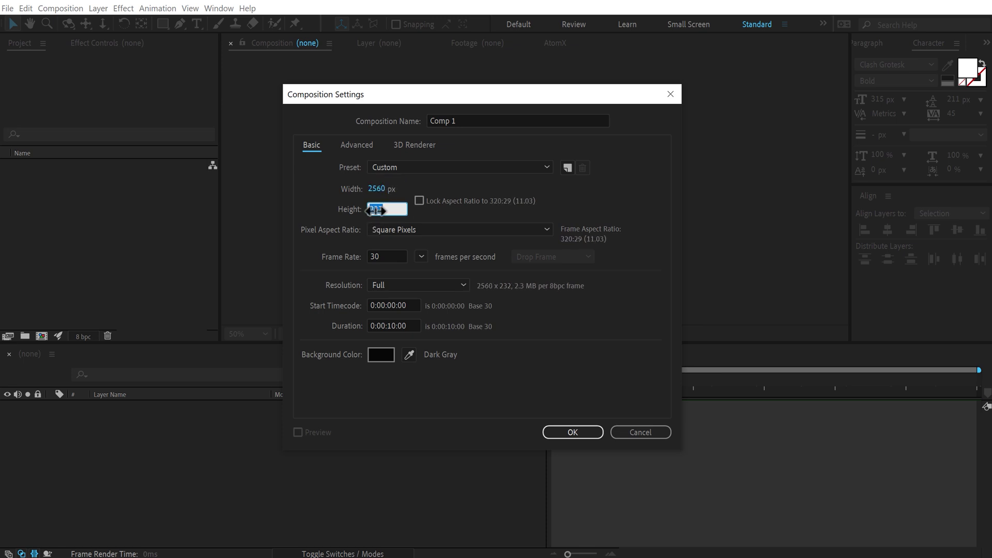
text(1440)
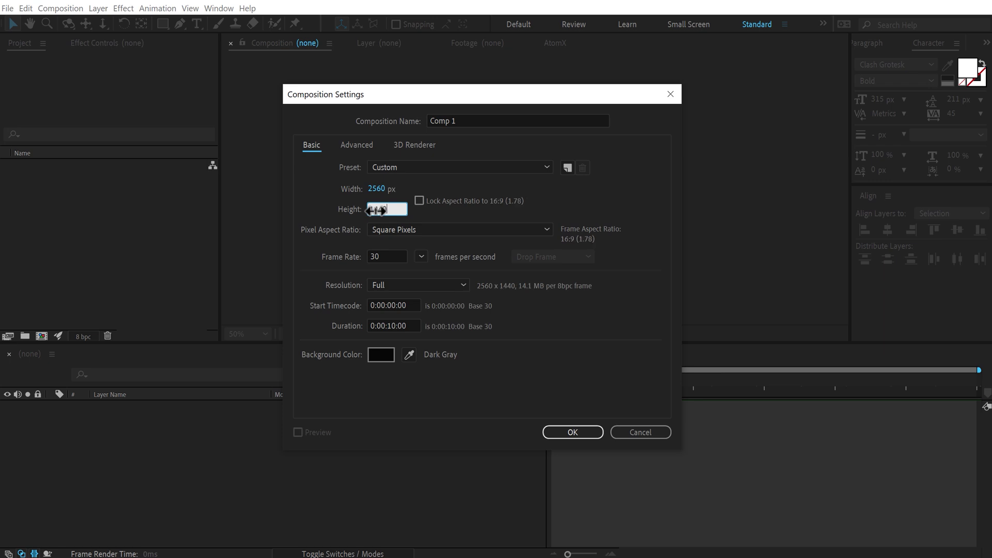
Create it as the Render composition and begin a second composition named Text.
click(470, 124)
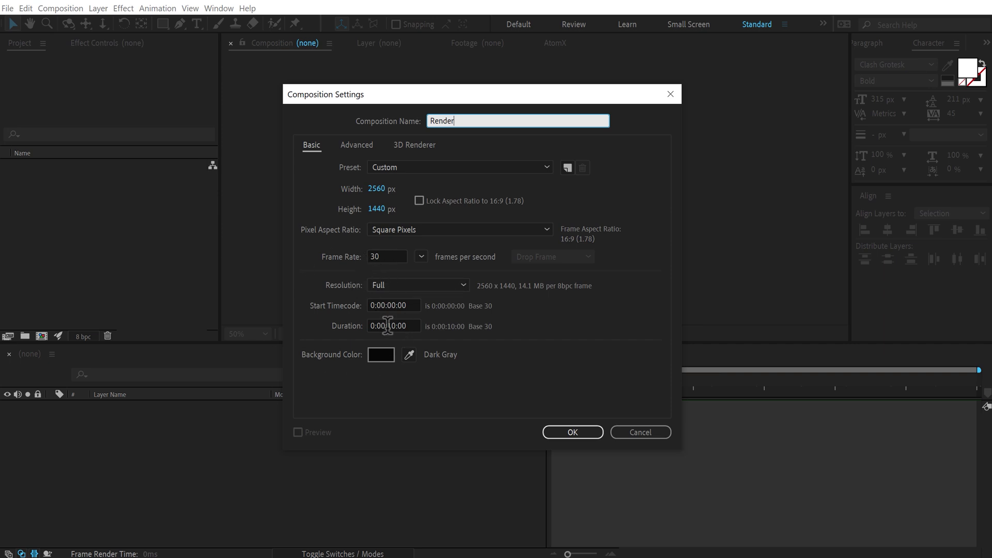
click(557, 431)
click(41, 336)
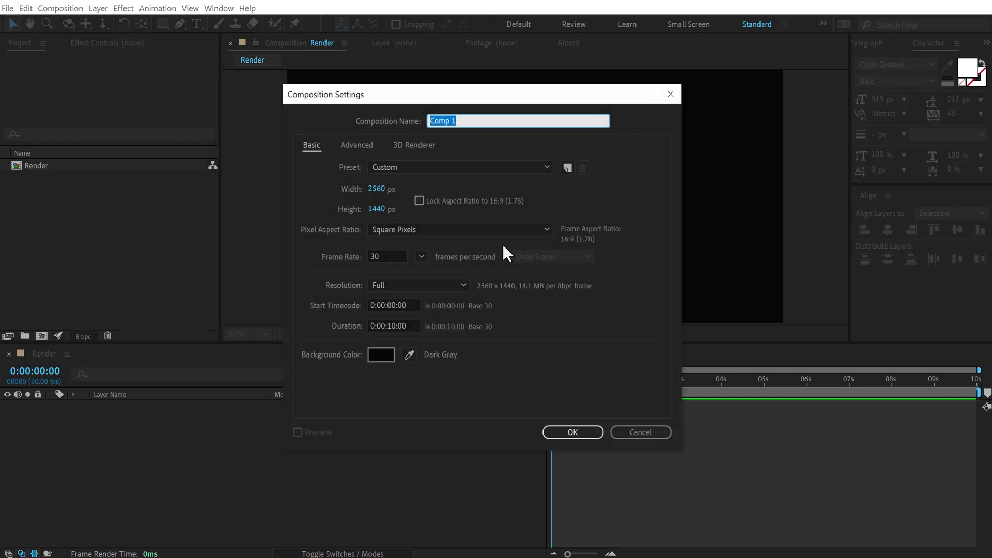
text(Text)
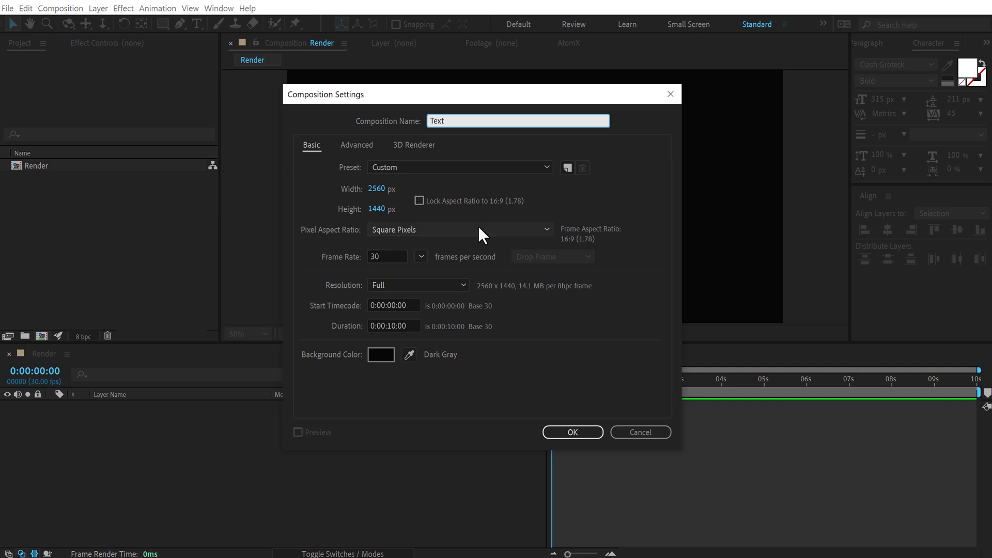
Create the Text composition and add a text layer reading 'motions'.
click(569, 431)
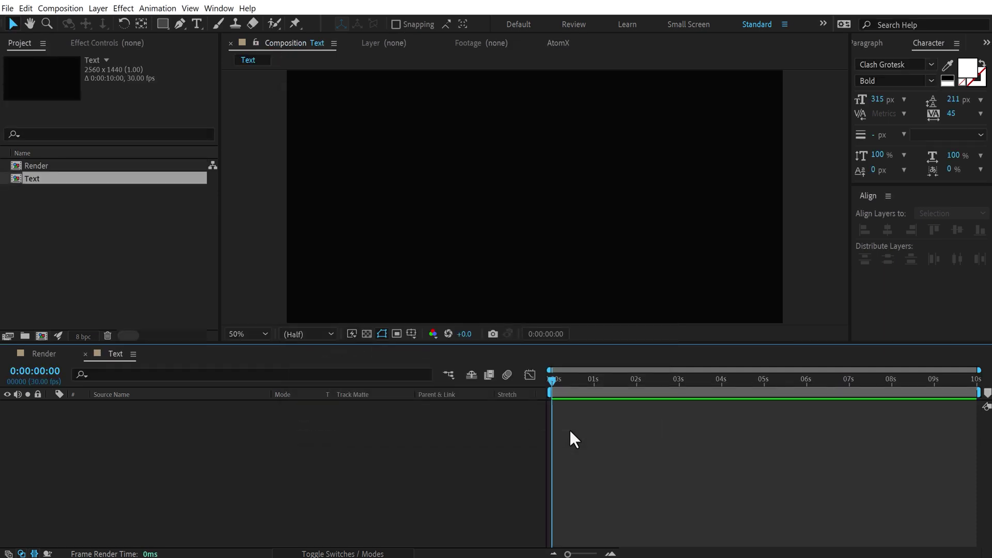
click(195, 24)
click(469, 211)
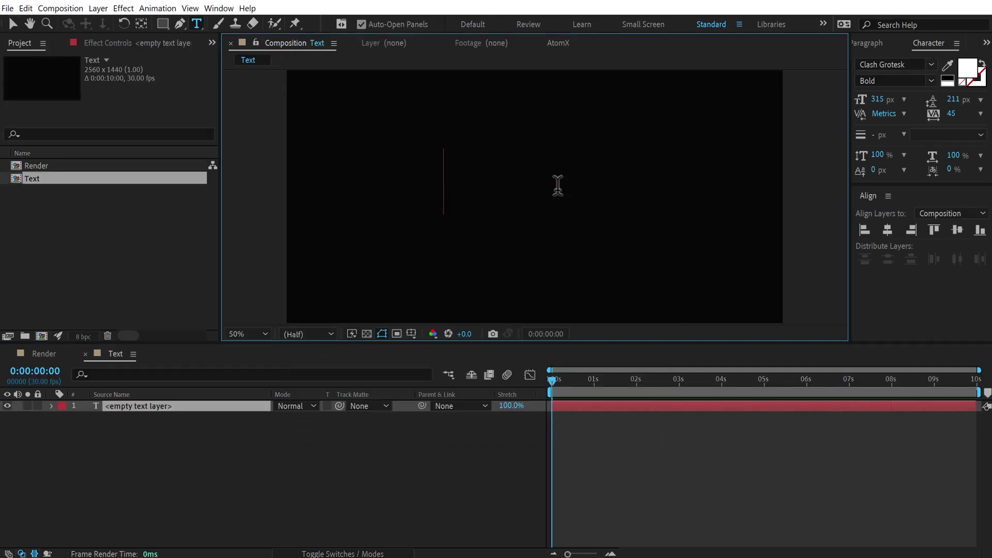
text(motions)
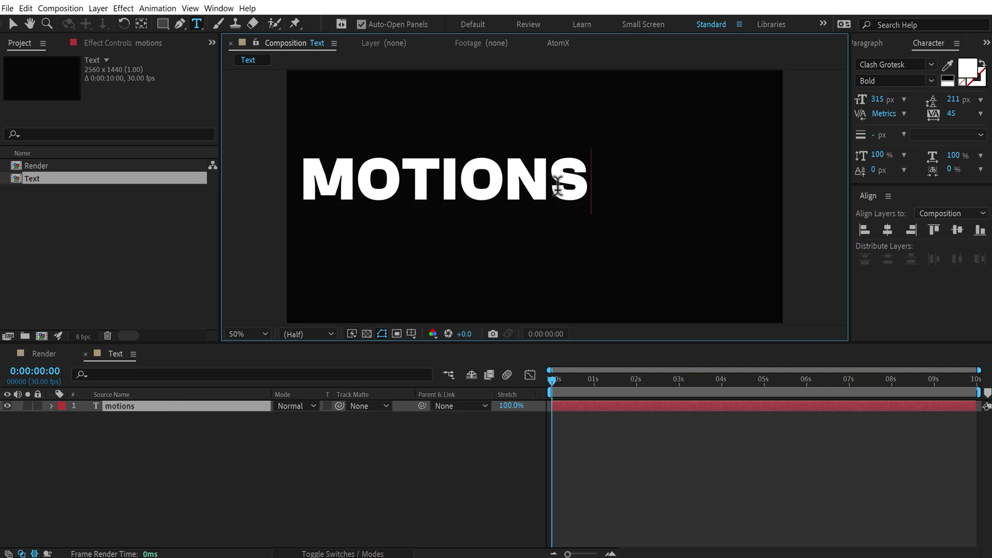
click(15, 24)
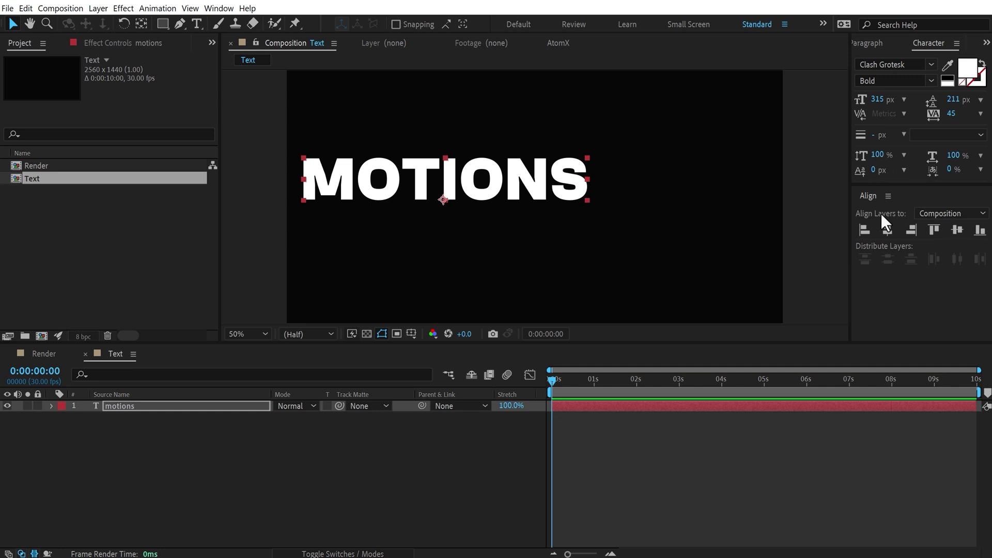
Centre the MOTIONS layer horizontally and vertically in the frame.
click(887, 230)
click(957, 230)
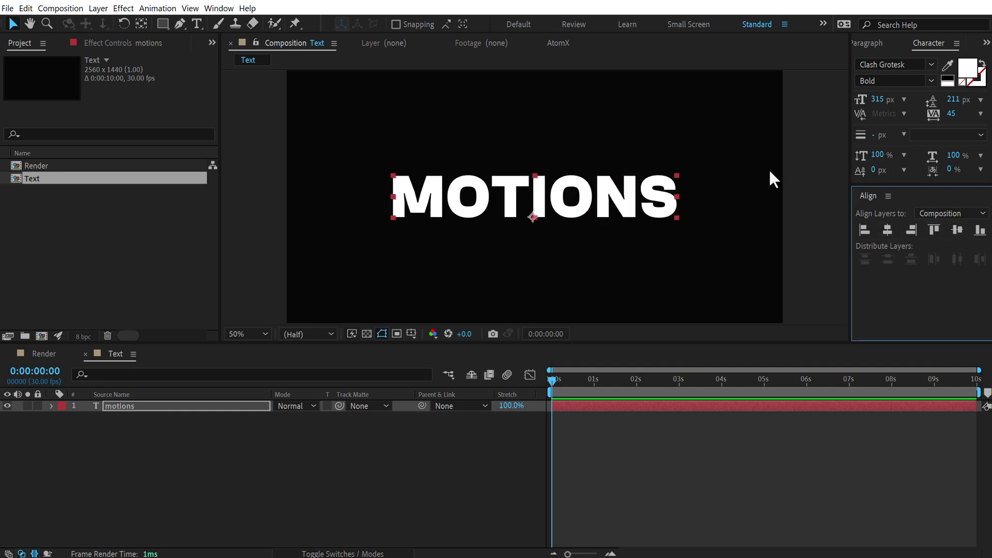
click(770, 173)
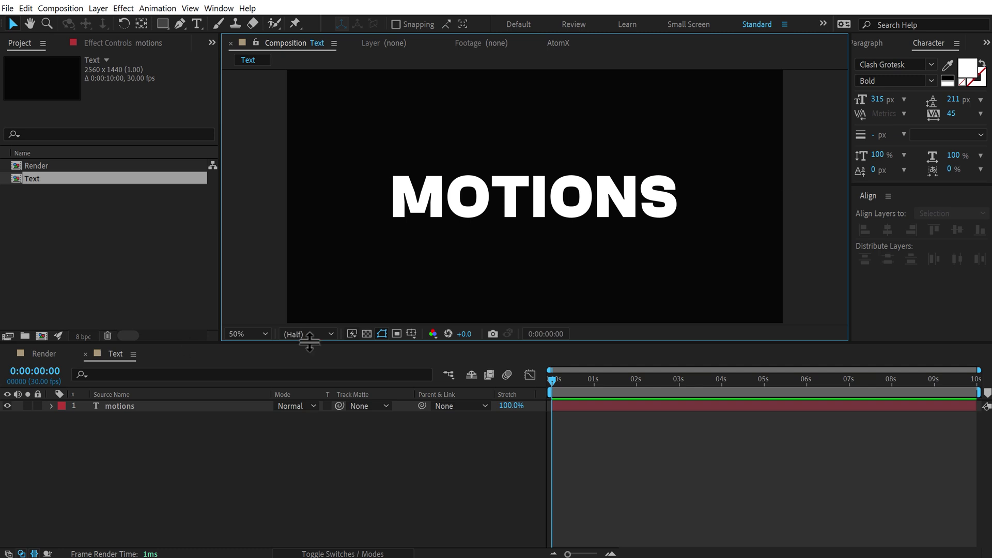
Nest the Text composition as a layer inside the Render composition.
click(46, 354)
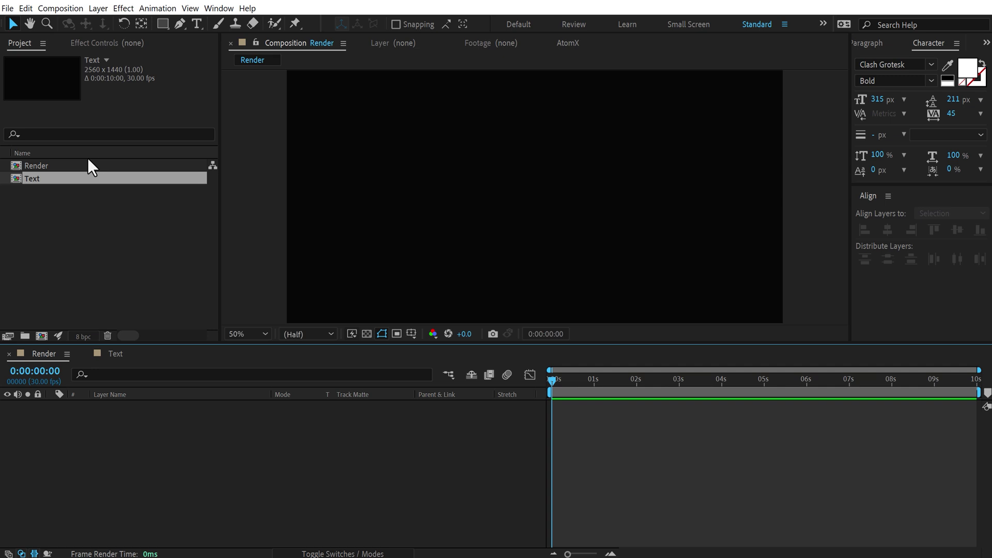
drag(37, 183, 126, 432)
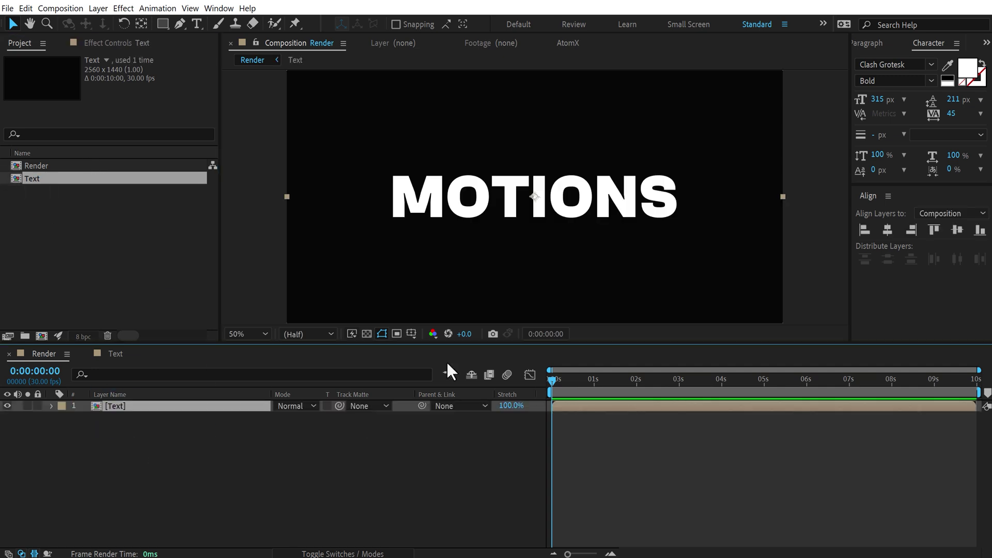
click(115, 354)
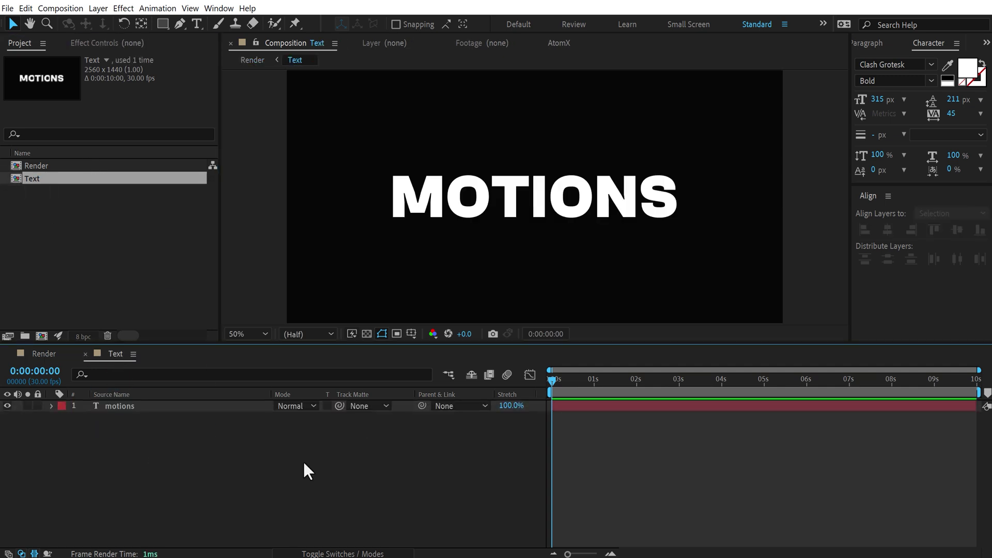
Crop the Text composition to a region of interest drawn around MOTIONS.
click(396, 334)
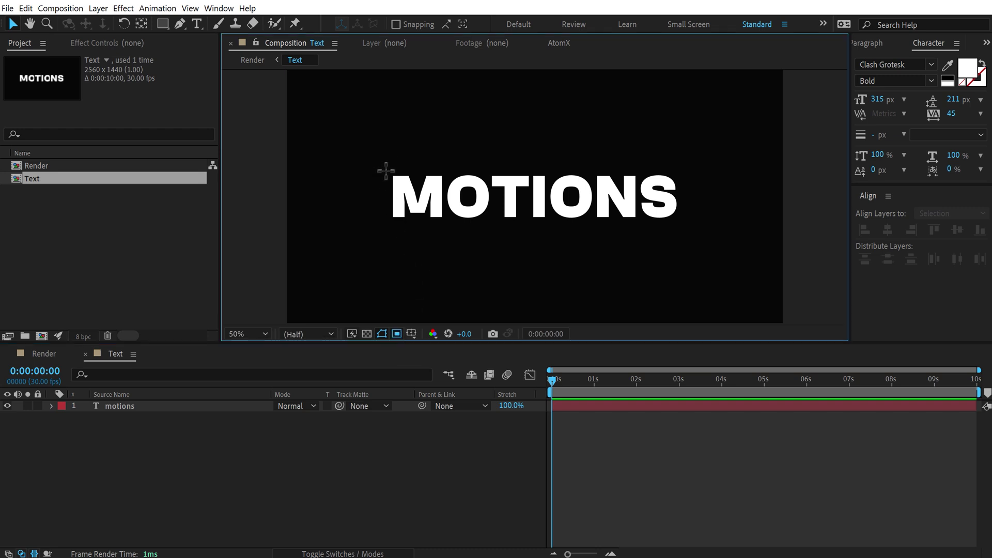
drag(388, 172, 682, 223)
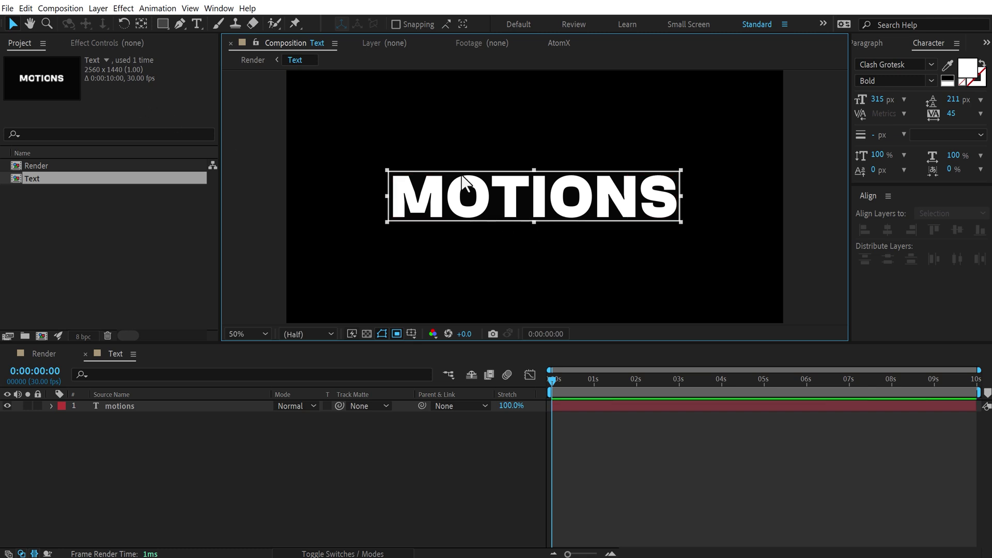
click(60, 8)
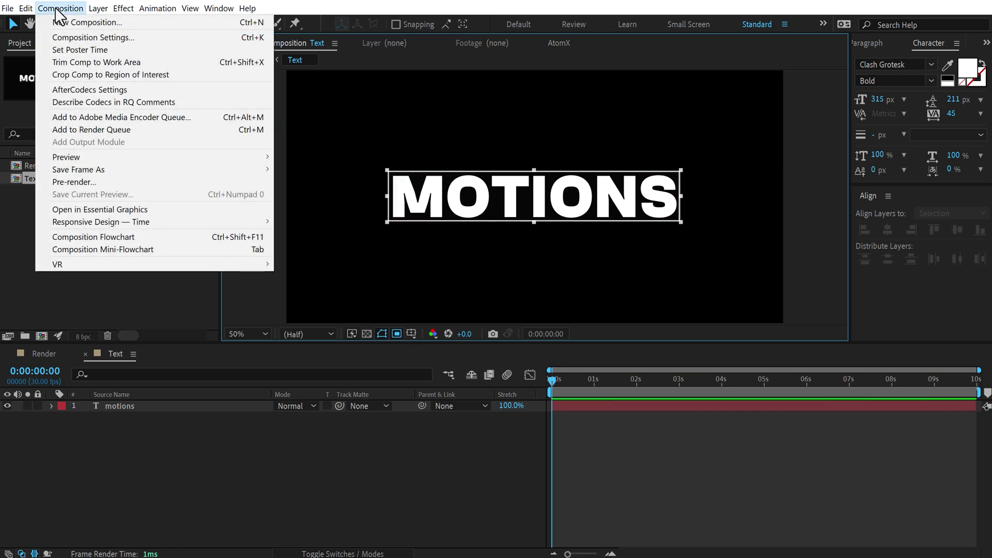
click(74, 74)
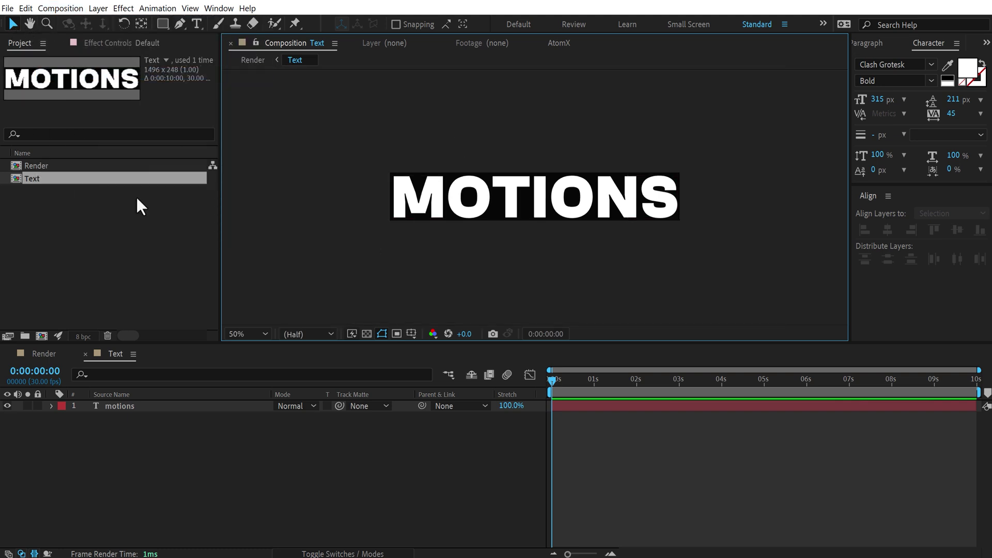
click(177, 443)
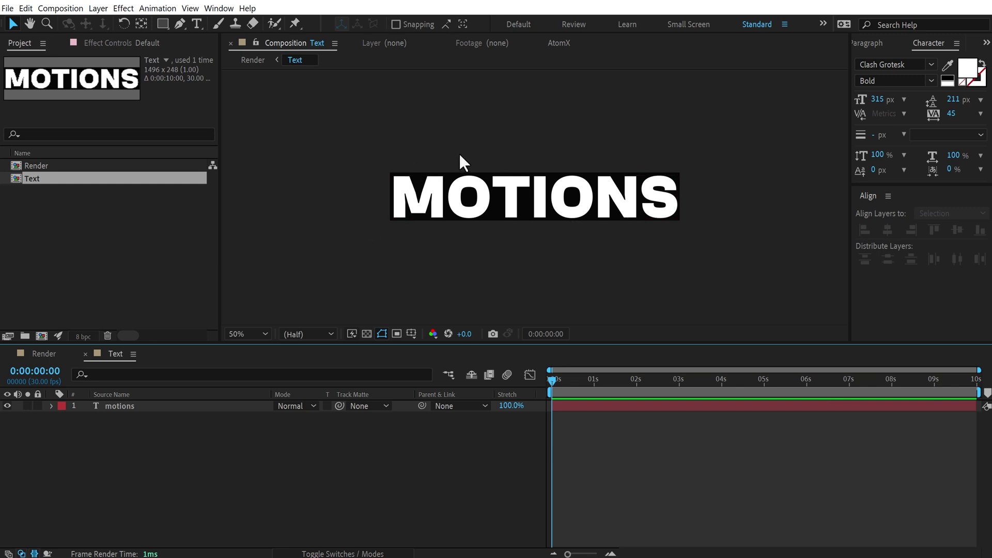
Return to Render and reselect the nested MOTIONS layer.
click(44, 354)
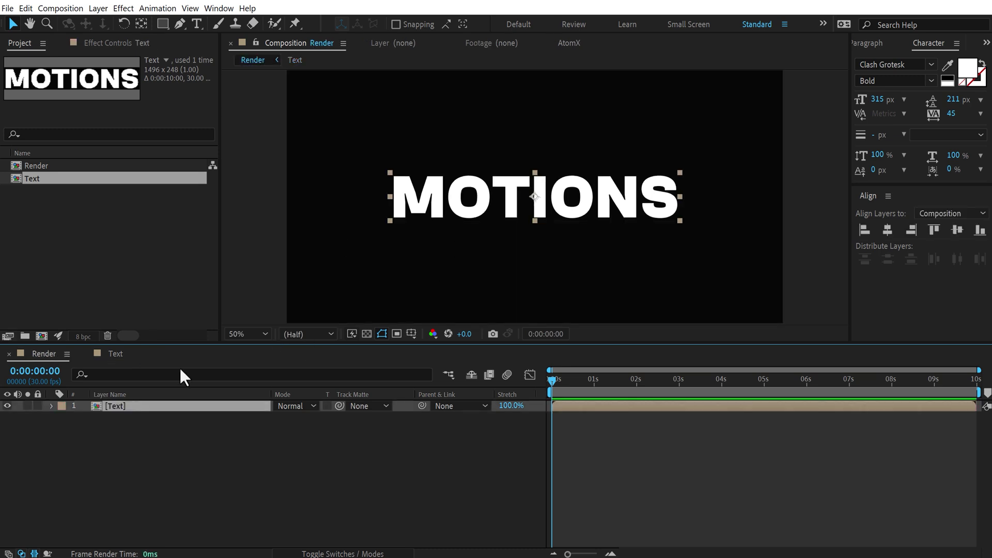
click(321, 430)
click(531, 206)
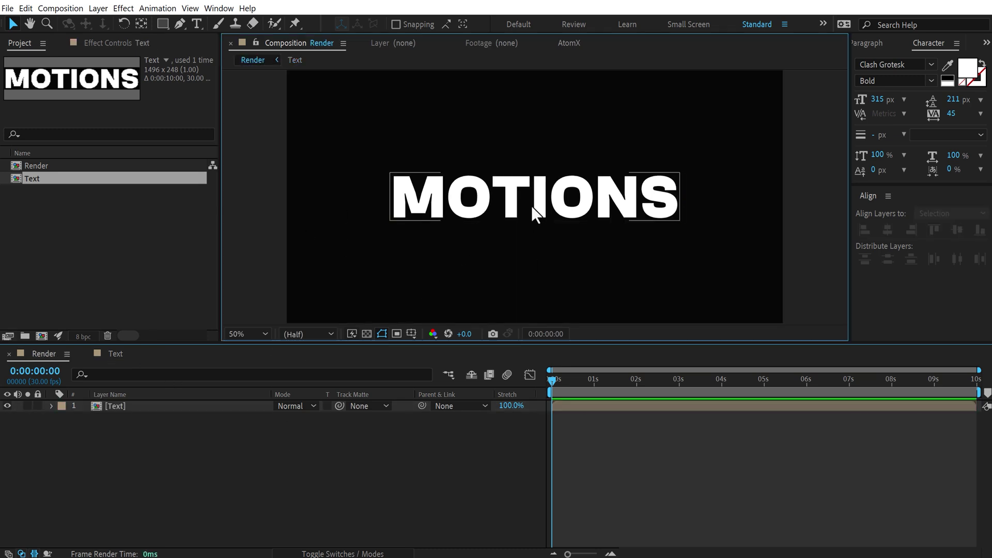
Duplicate the nested Text layer with Ctrl+D into seven copies and select layer 7.
click(259, 476)
click(122, 407)
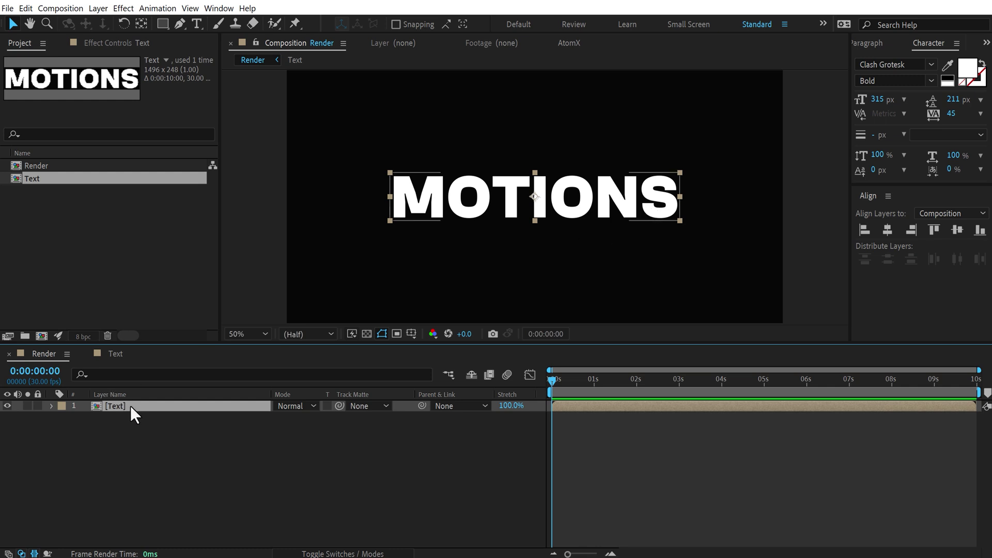
key(ctrl+d)
key(ctrl+d)
key(ctrl+d)
key(ctrl+d)
key(ctrl+d)
key(ctrl+d)
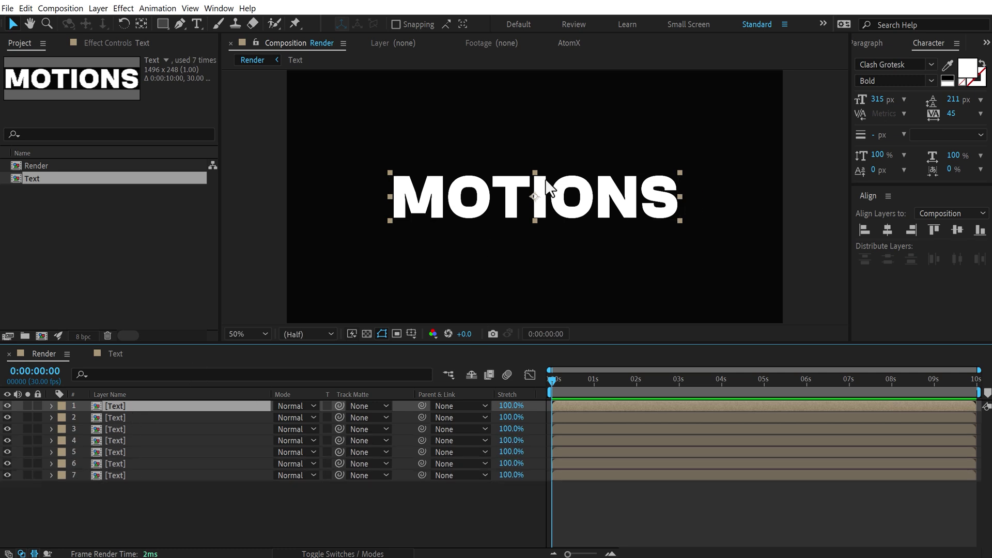
click(173, 505)
click(121, 475)
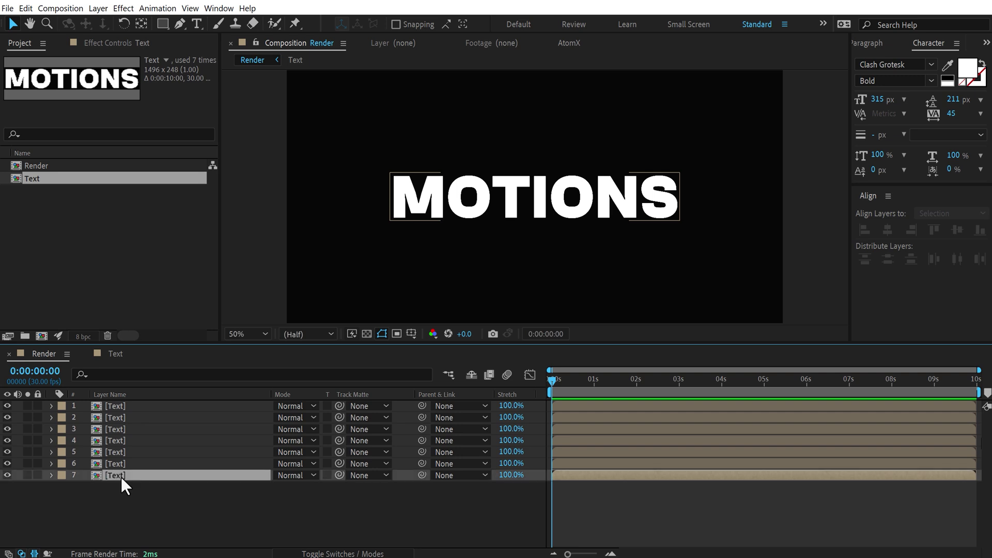
Draw rectangle masks isolating M, O, T and I on layers 7 to 4.
scroll(399, 203, up, 2)
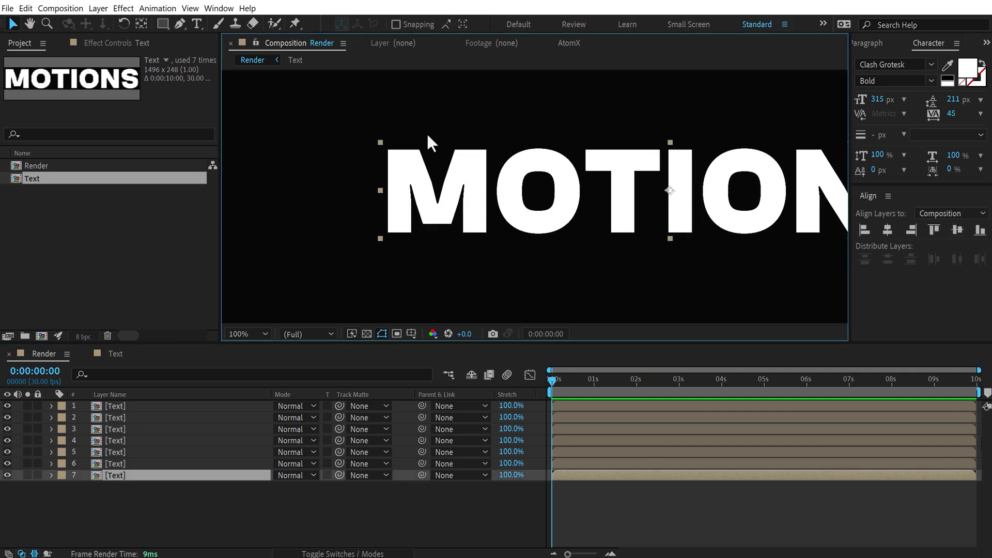
click(161, 23)
drag(381, 140, 492, 250)
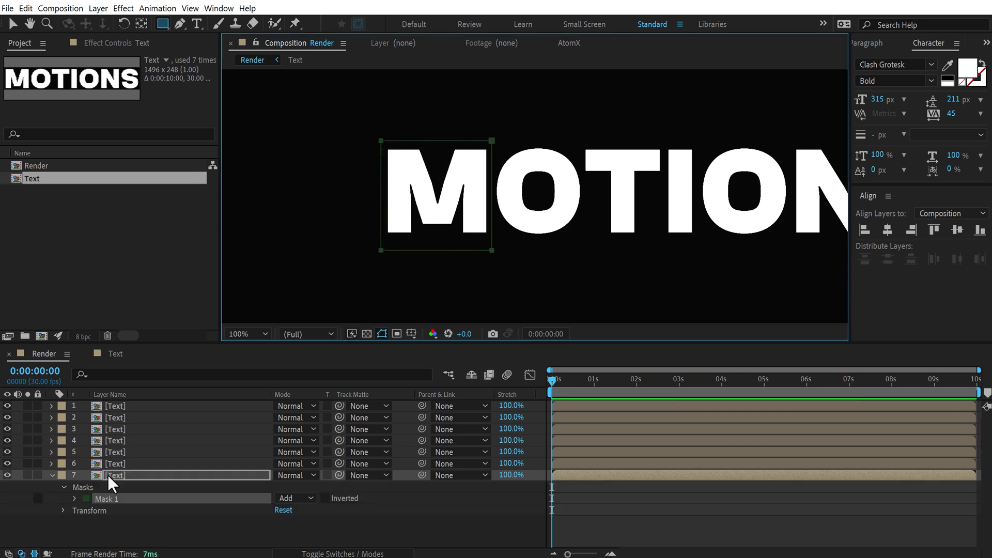
click(120, 464)
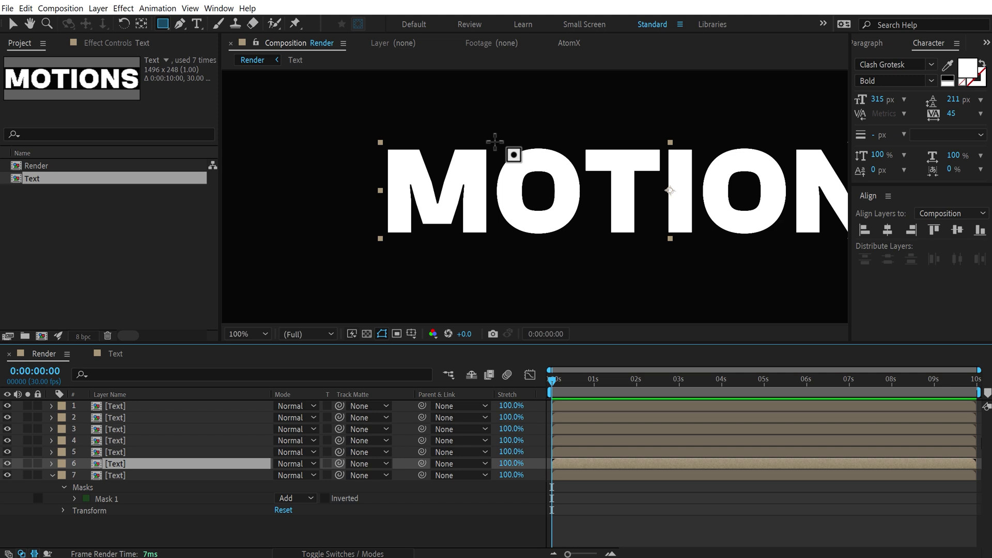
drag(494, 141, 584, 247)
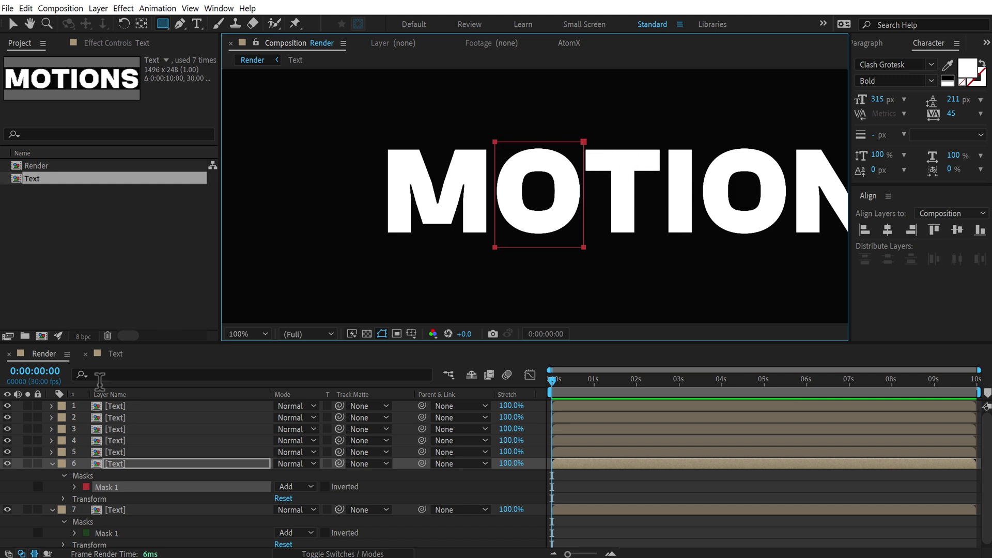
click(126, 453)
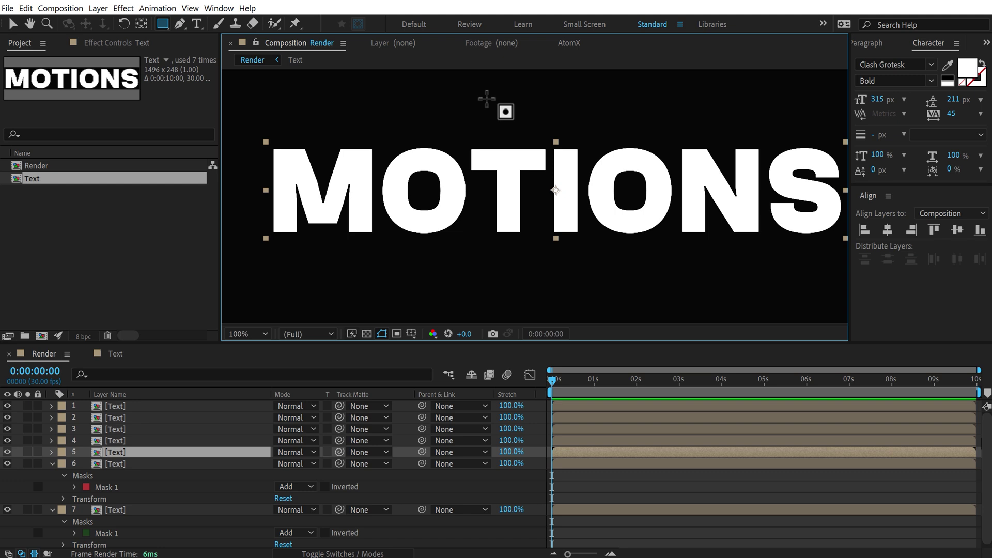
drag(468, 145, 551, 239)
click(123, 441)
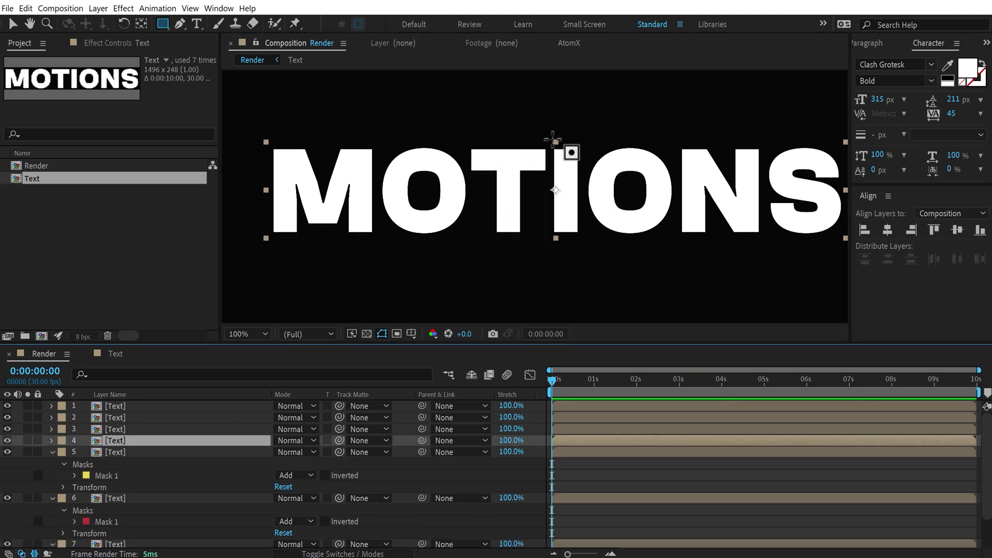
drag(550, 147, 583, 238)
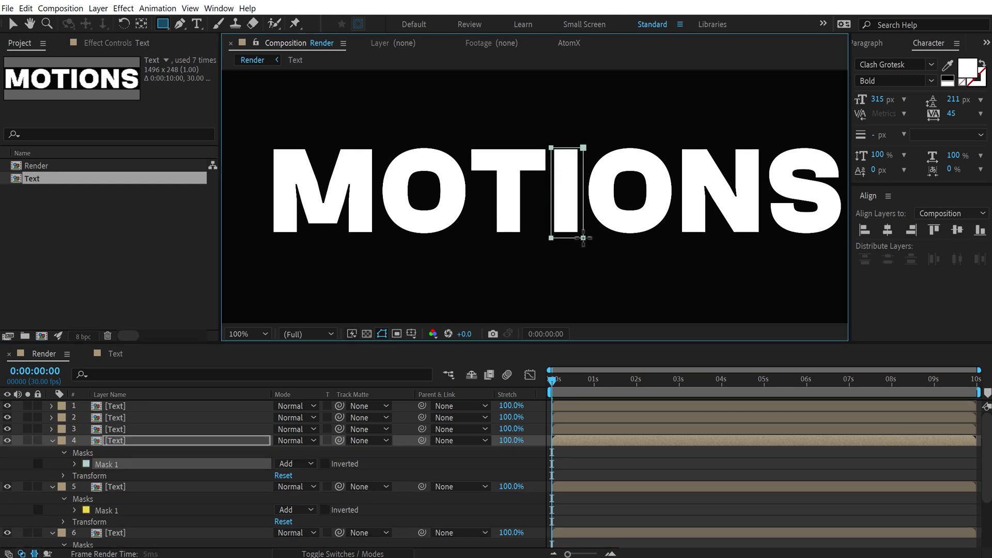
drag(583, 148, 582, 138)
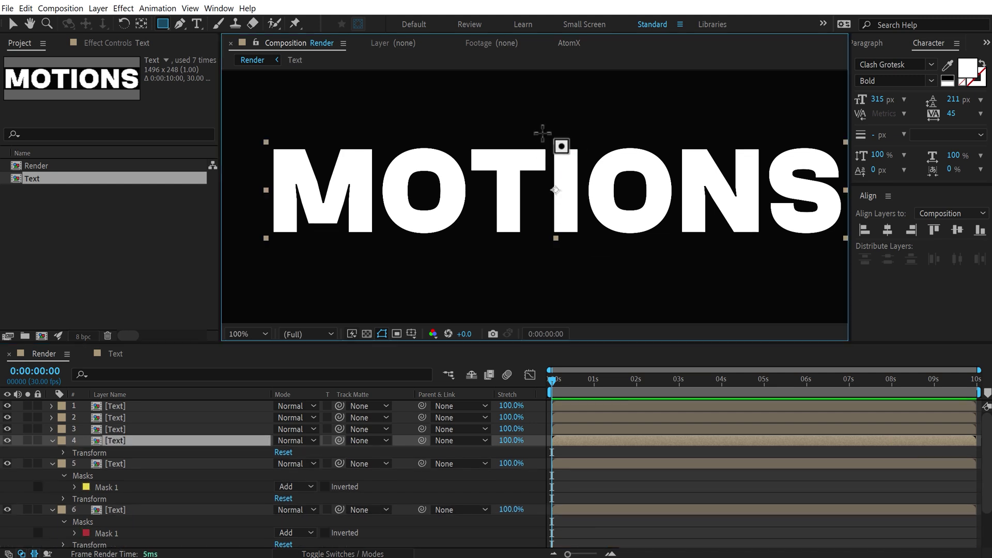
mouse_move(583, 235)
mouse_down()
mouse_move(582, 247)
mouse_move(471, 240)
mouse_up()
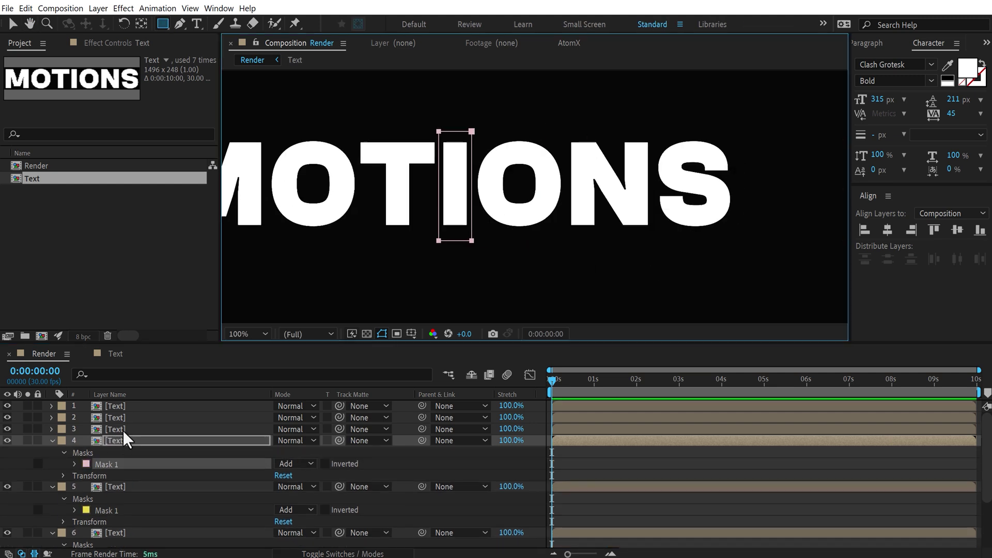
Mask the second O, N and S on layers 3, 2 and 1.
click(124, 430)
drag(471, 138, 571, 239)
key(ctrl+Up)
drag(565, 135, 640, 239)
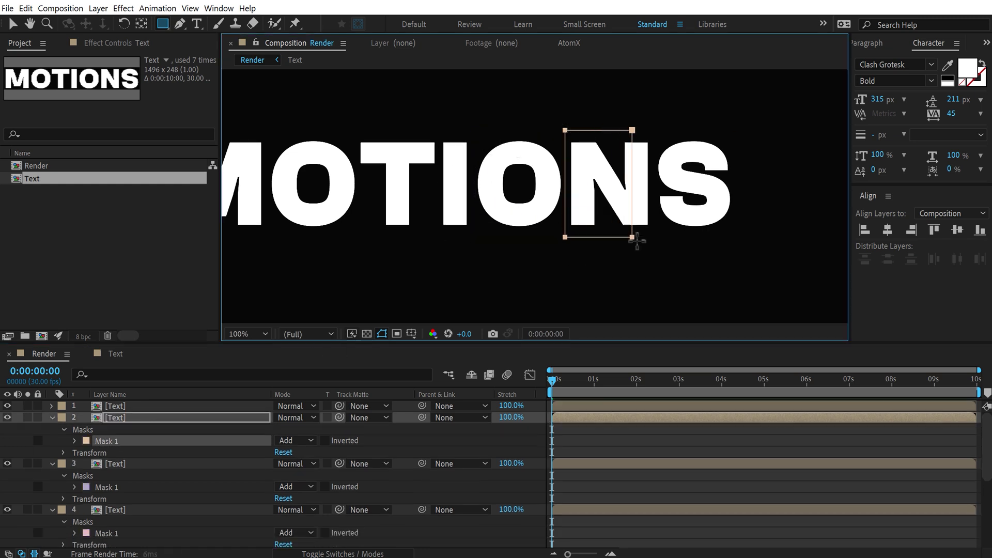
click(122, 406)
mouse_move(657, 135)
mouse_down()
mouse_move(684, 186)
mouse_move(737, 237)
mouse_up()
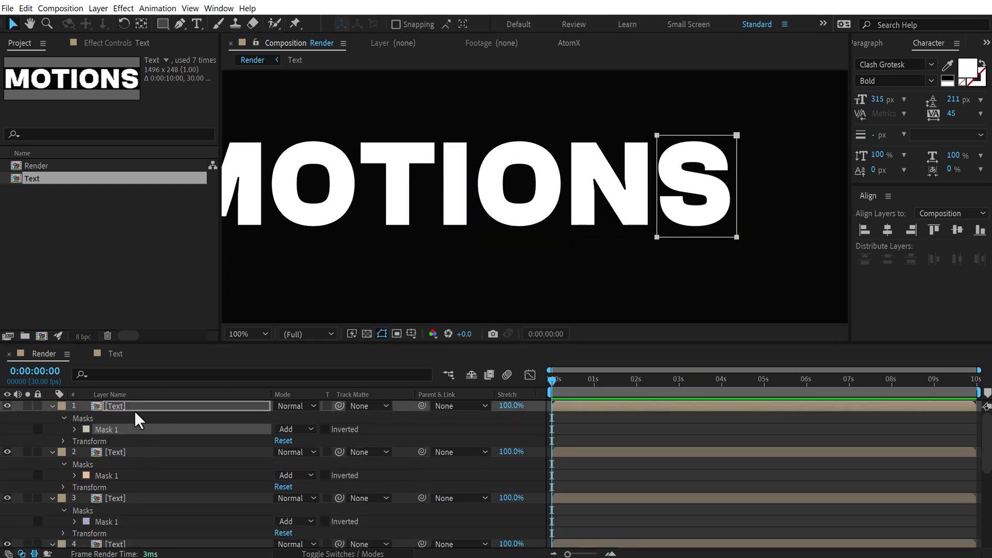
Reframe the whole word in the viewer and collapse all layers to single rows.
drag(118, 345, 126, 289)
key(h)
scroll(463, 198, down, 2)
drag(463, 197, 533, 190)
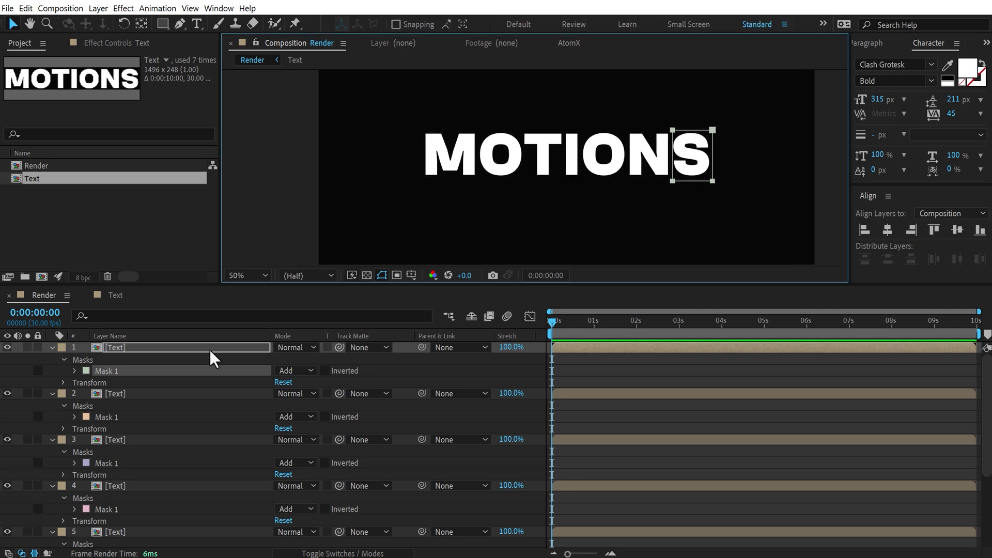
click(135, 349)
key(v)
key(ctrl+a)
key(ctrl+grave)
Apply the Distort > Offset effect to layer 7, the M.
key(ctrl+shift+a)
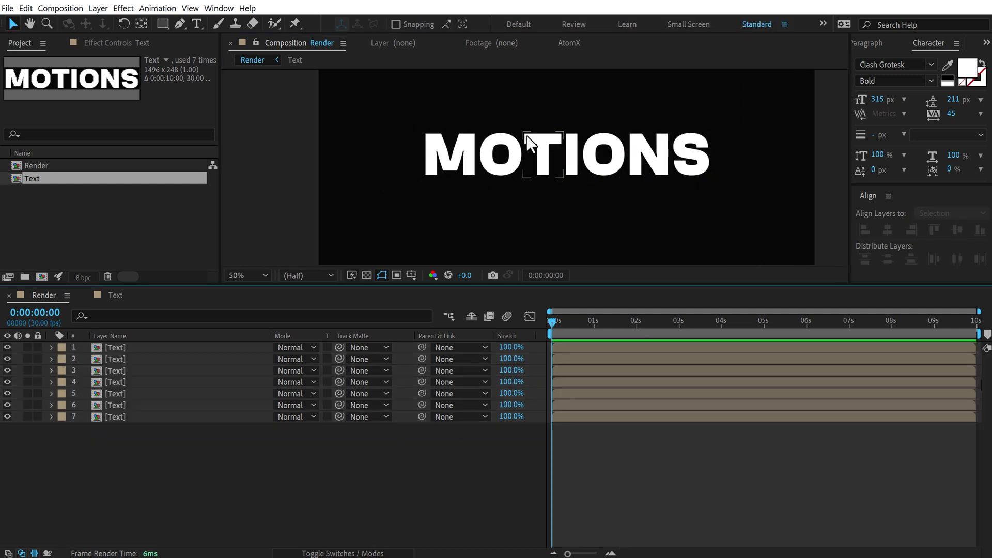
click(140, 414)
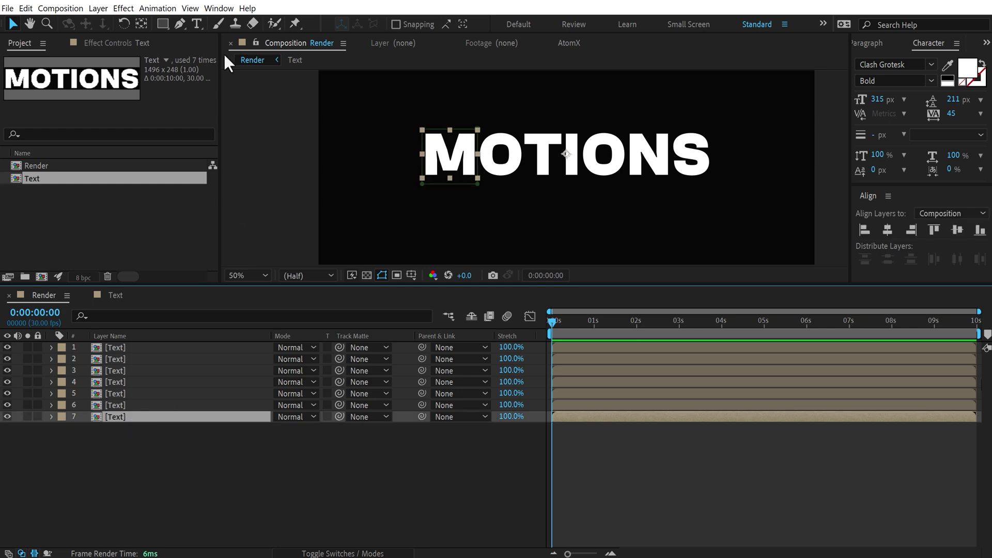
click(209, 10)
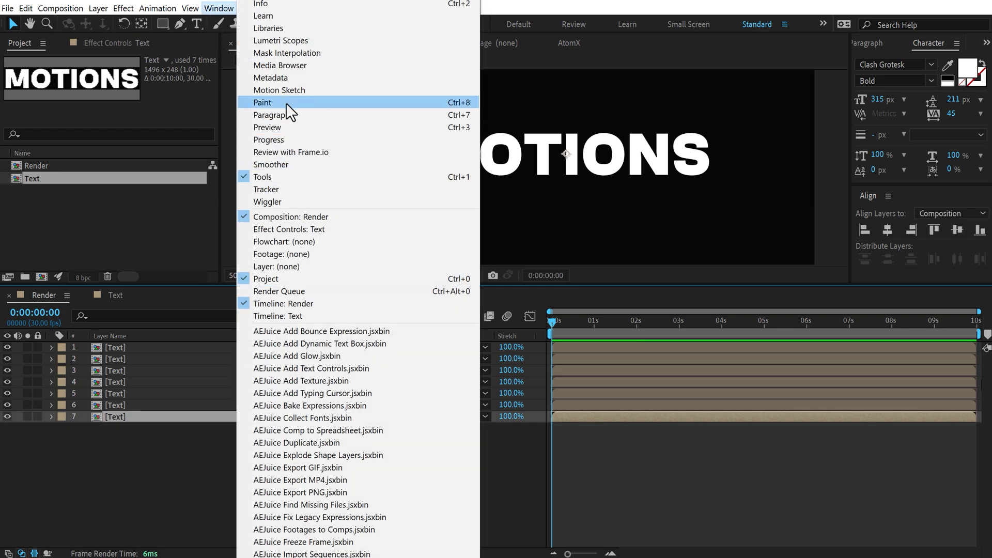
click(288, 227)
key(ctrl+5)
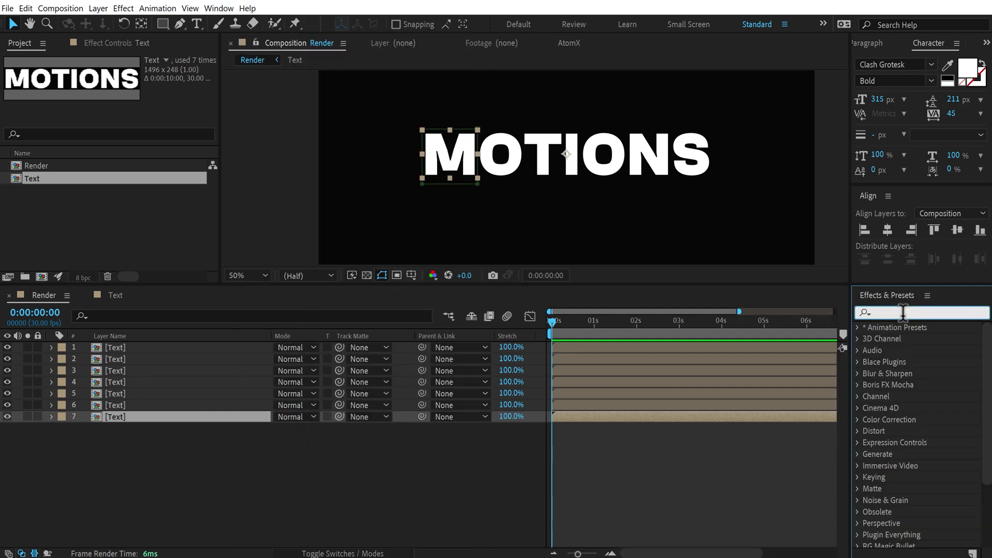
text(offs)
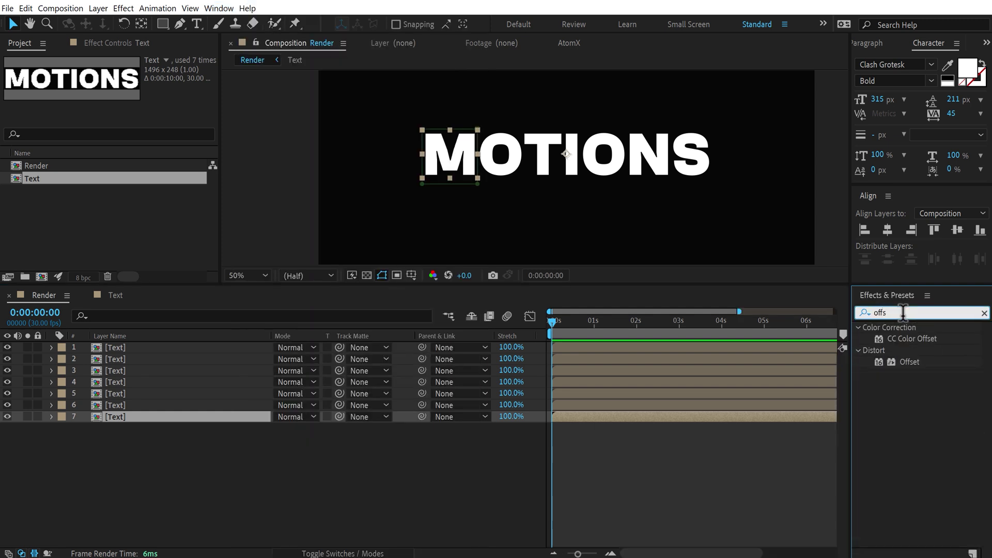
double_click(902, 360)
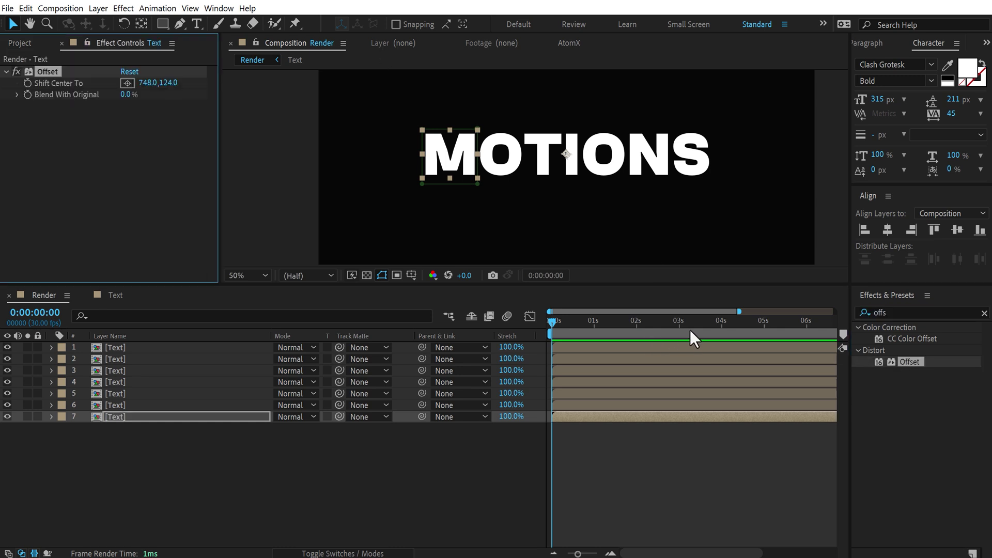
Keyframe Shift Center To at 4 seconds (748.0,124.0) and paste the effect onto layers 1–6.
drag(708, 330, 721, 332)
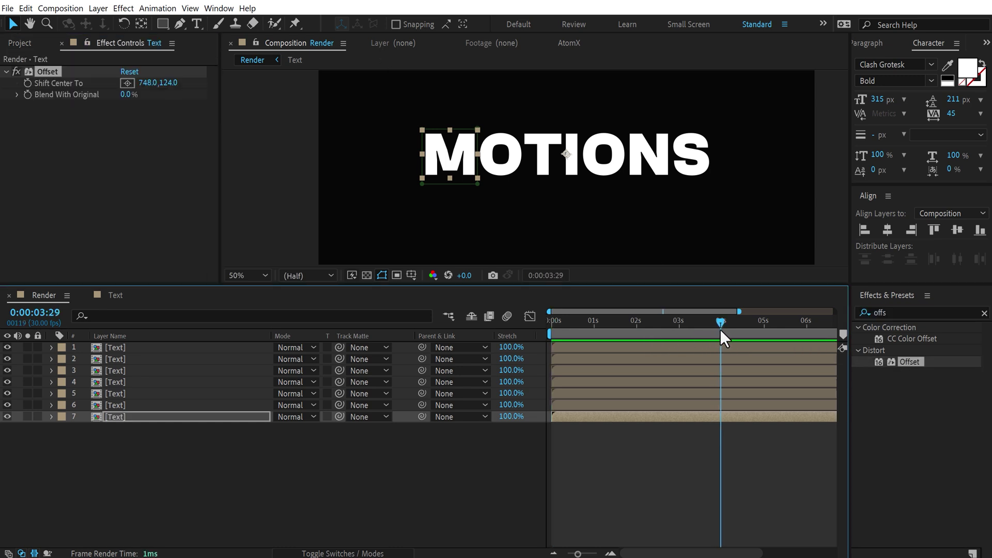
click(27, 82)
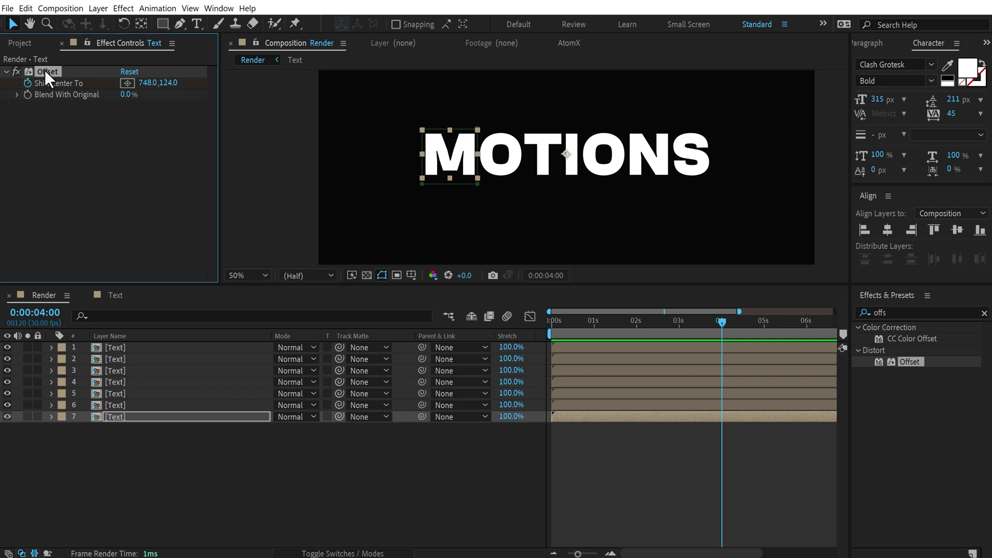
click(114, 406)
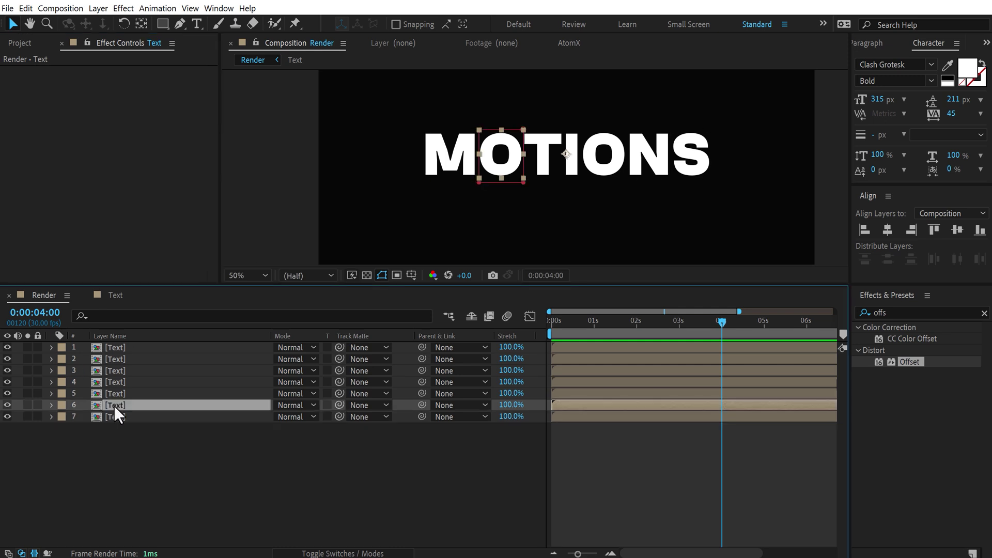
shift+click(119, 347)
key(ctrl+v)
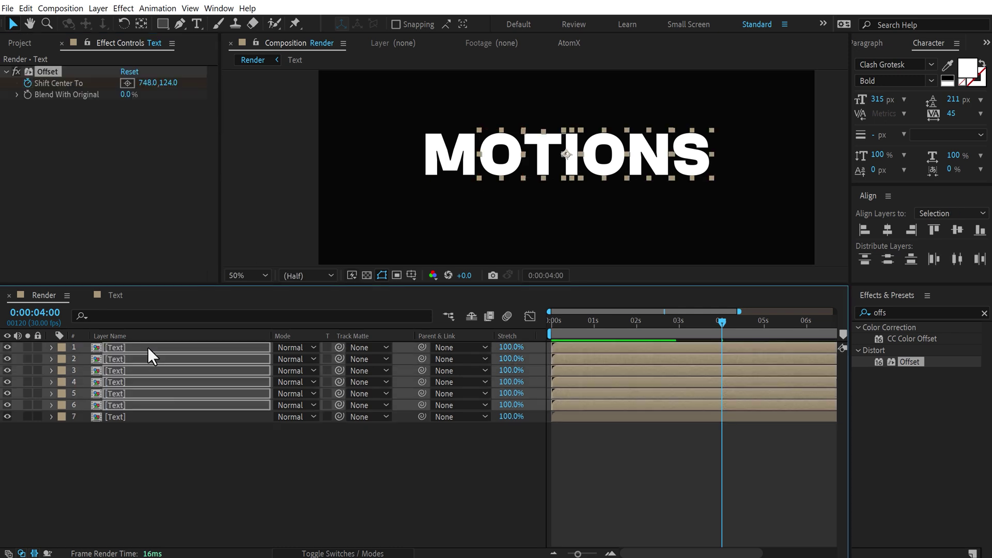
key(u)
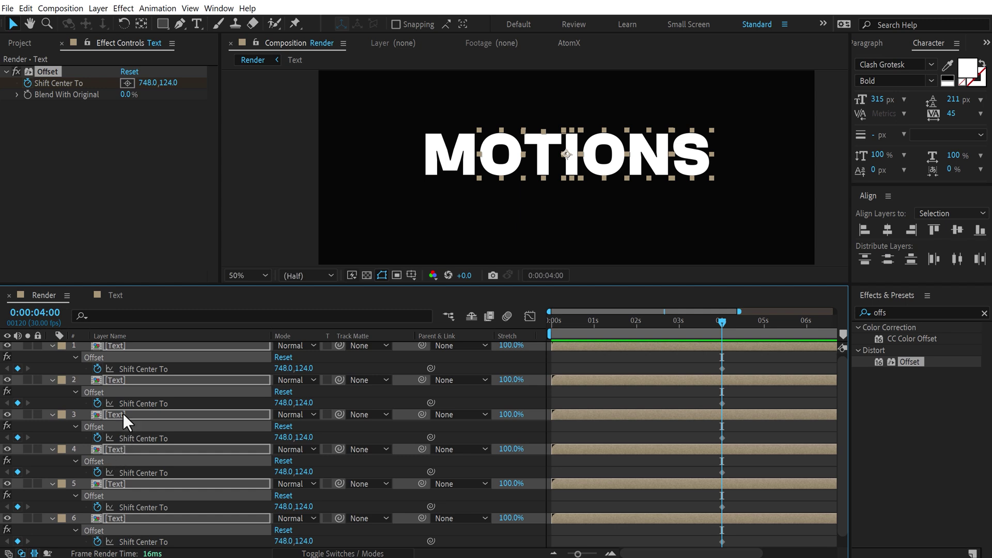
click(114, 541)
key(ctrl+v)
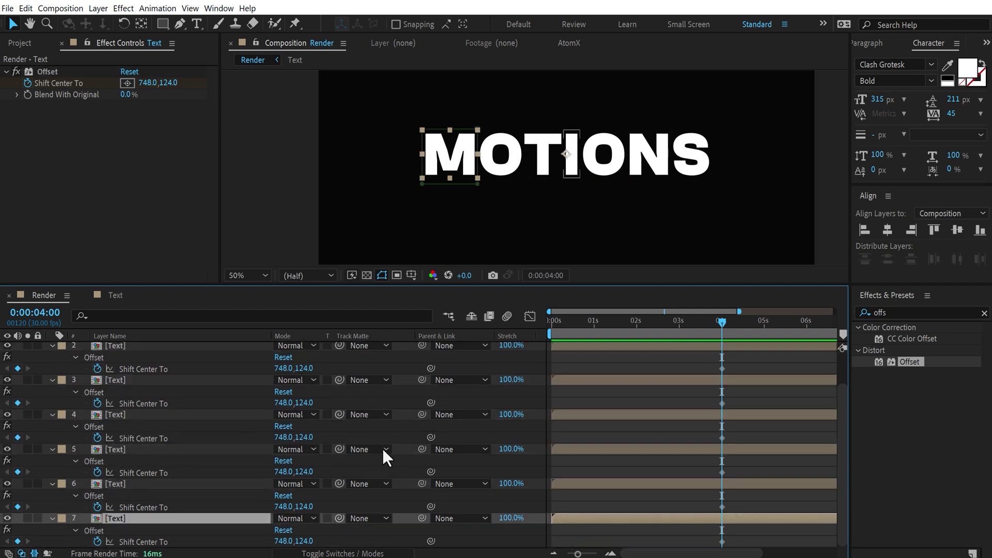
key(ctrl+Down)
scroll(257, 382, up, 1)
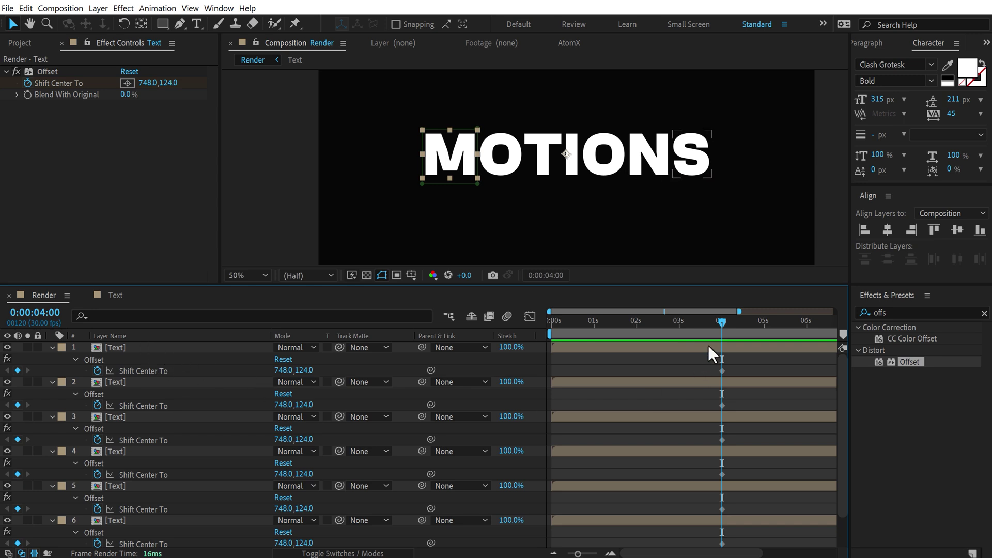
At 0 seconds, set Shift Center To Y to -1500 on layers 7, 5, 3 and 1.
drag(712, 328, 549, 331)
scroll(336, 491, down, 1)
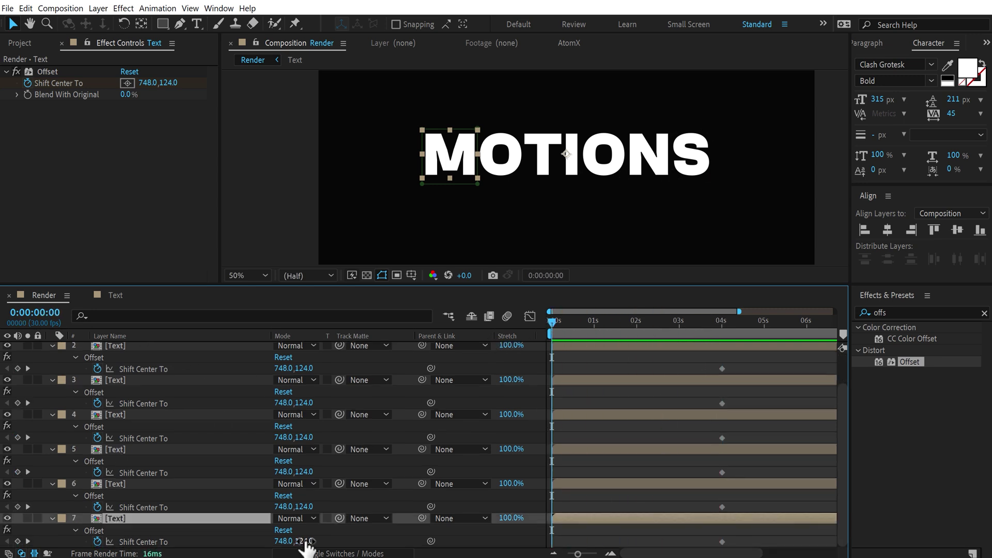
drag(306, 543, 12, 548)
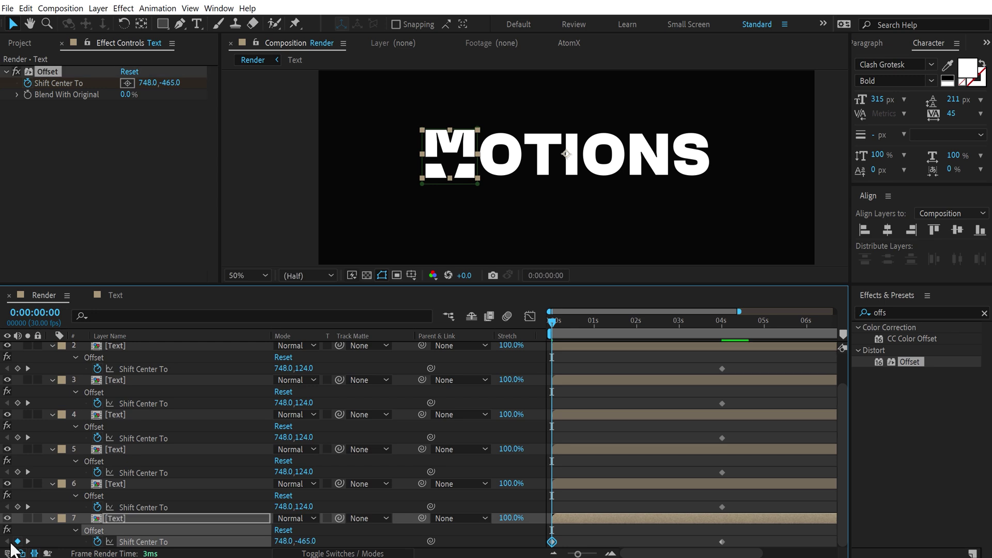
click(306, 541)
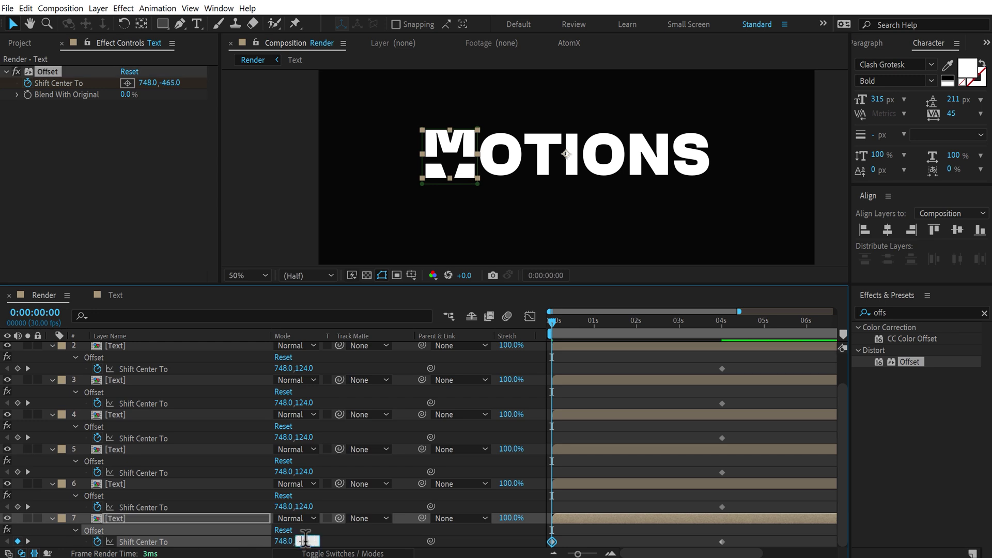
text(-1500)
key(Return)
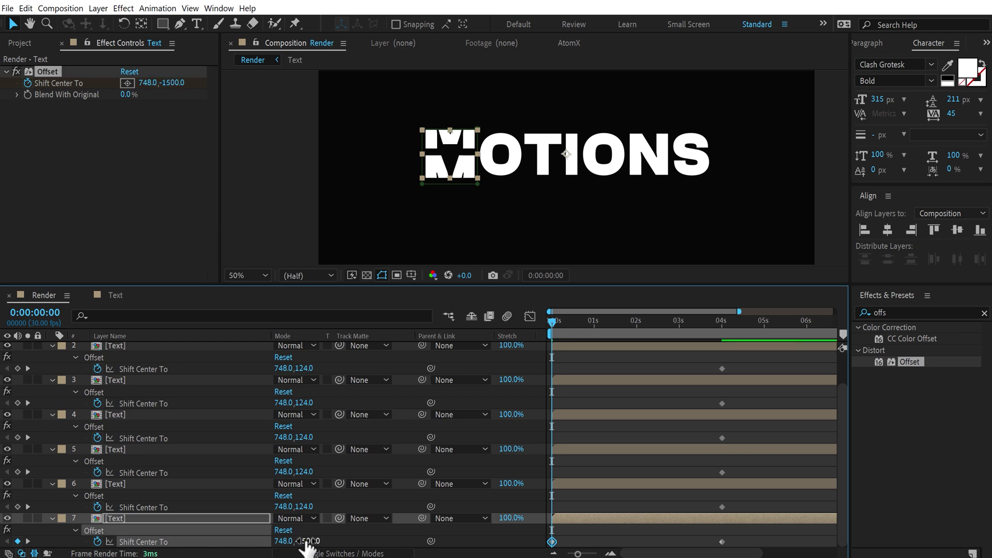
click(348, 542)
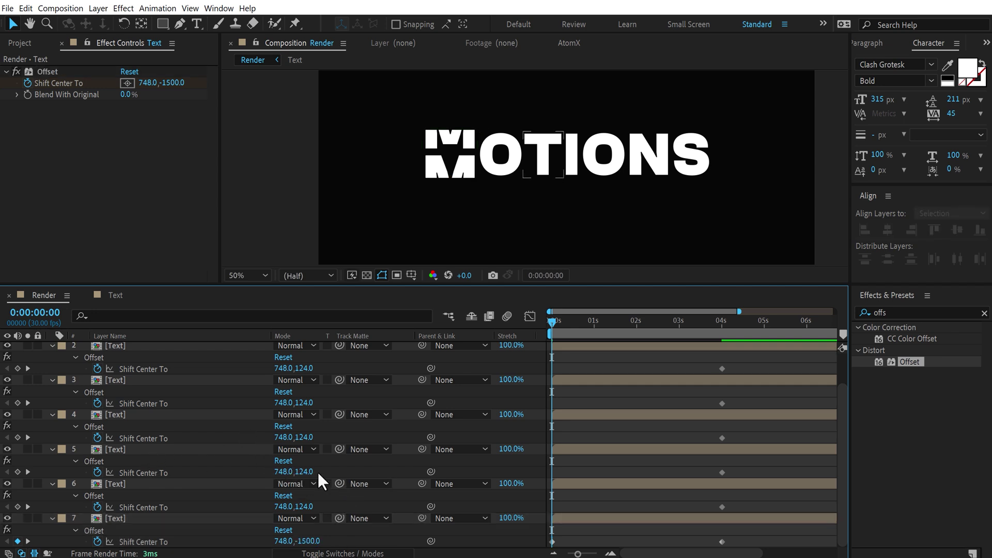
click(305, 472)
click(304, 402)
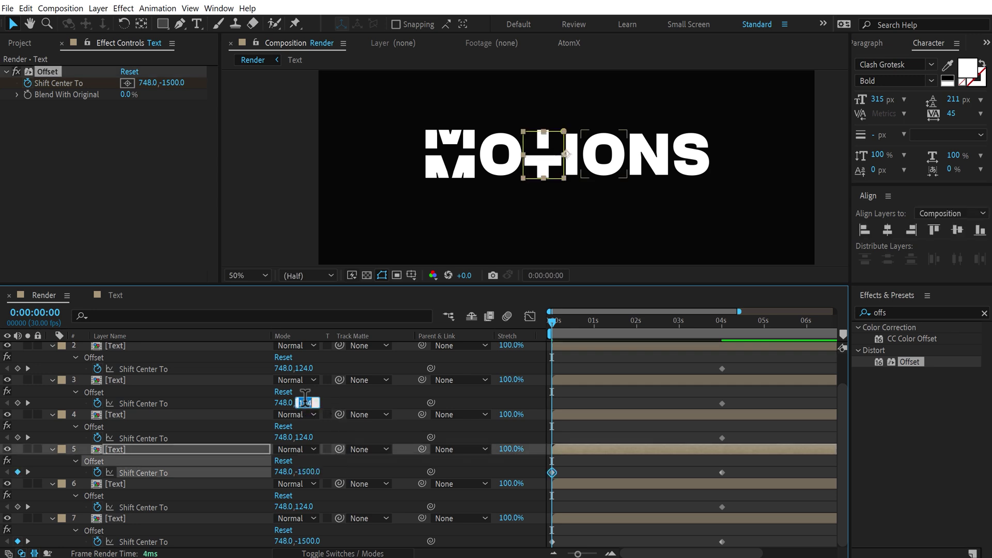
click(349, 392)
scroll(352, 392, up, 1)
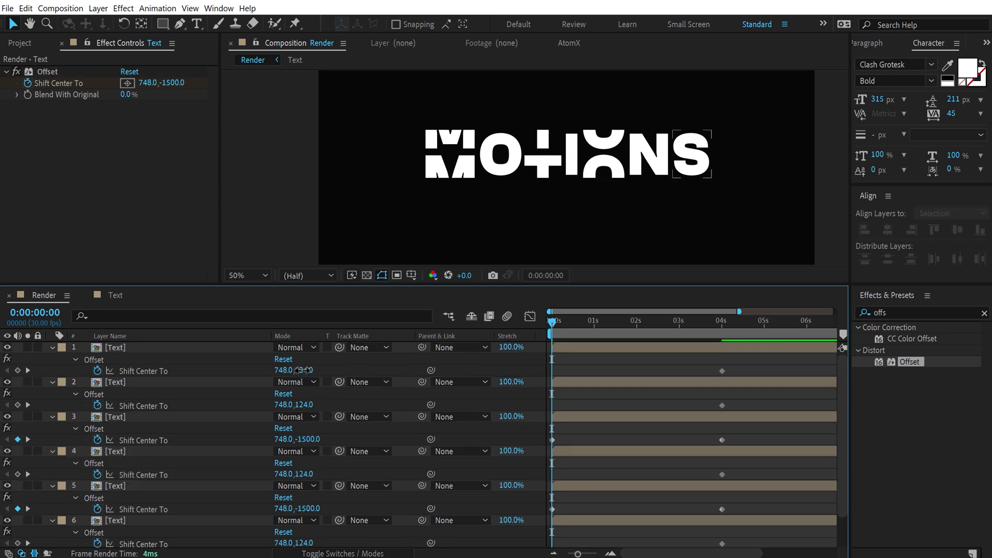
click(304, 369)
text(-1500)
click(377, 397)
drag(599, 321, 550, 331)
scroll(323, 533, down, 1)
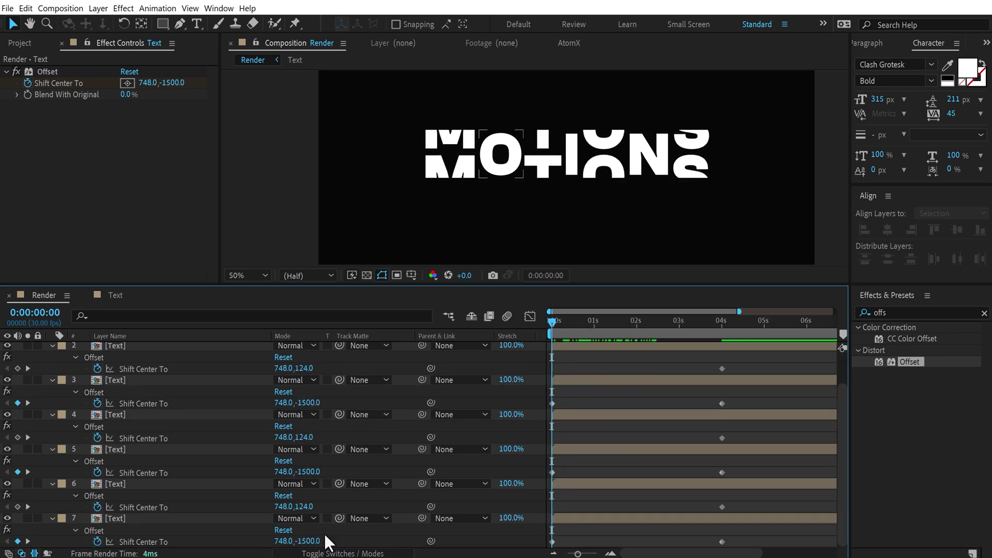
Set Shift Center To Y to 1500 on layers 6, 4 and 2.
click(155, 484)
click(298, 506)
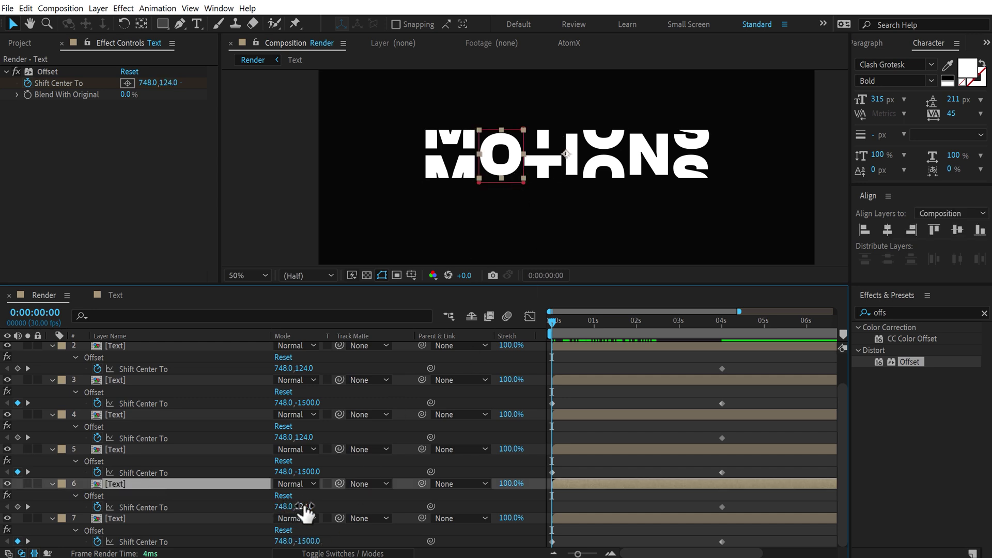
text(1500)
click(375, 504)
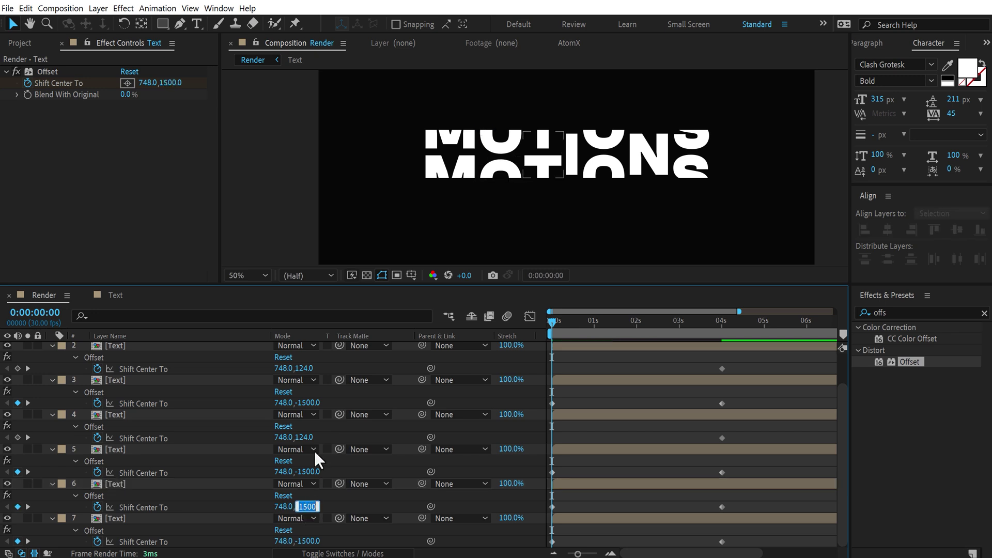
key(Return)
click(305, 437)
text(1500)
key(Return)
click(306, 367)
text(1500)
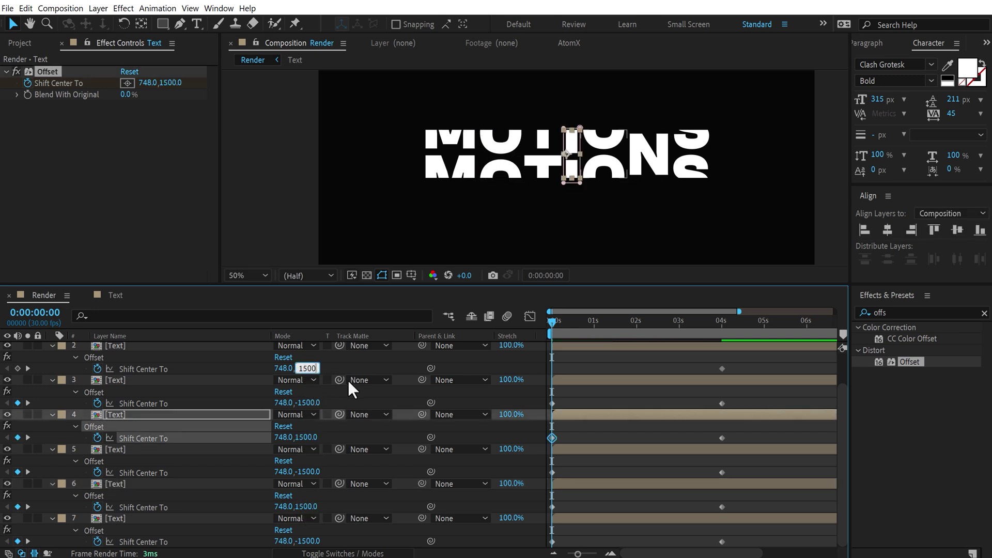
key(Return)
scroll(317, 398, up, 2)
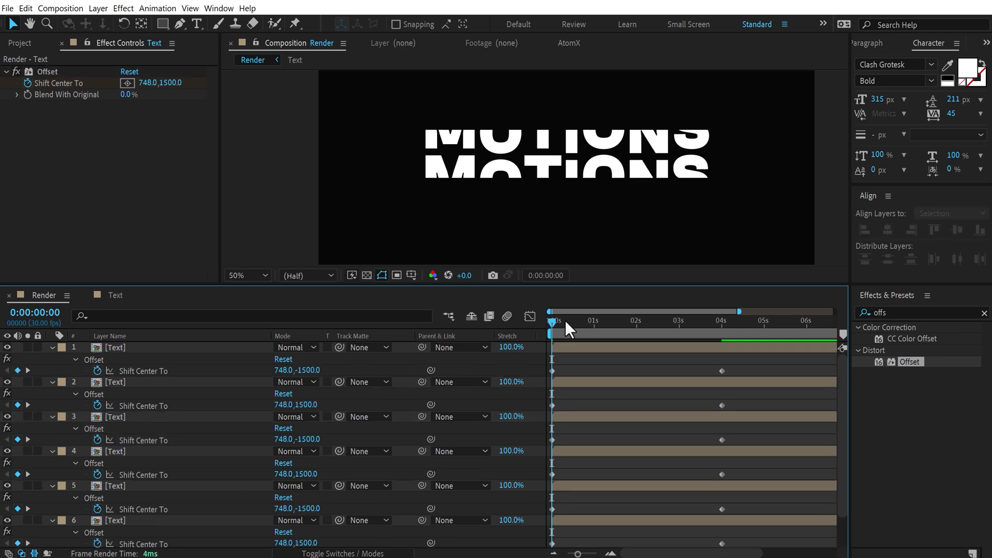
Apply Easy Ease to all 14 Shift Center To keyframes.
drag(565, 320, 524, 352)
drag(177, 284, 194, 196)
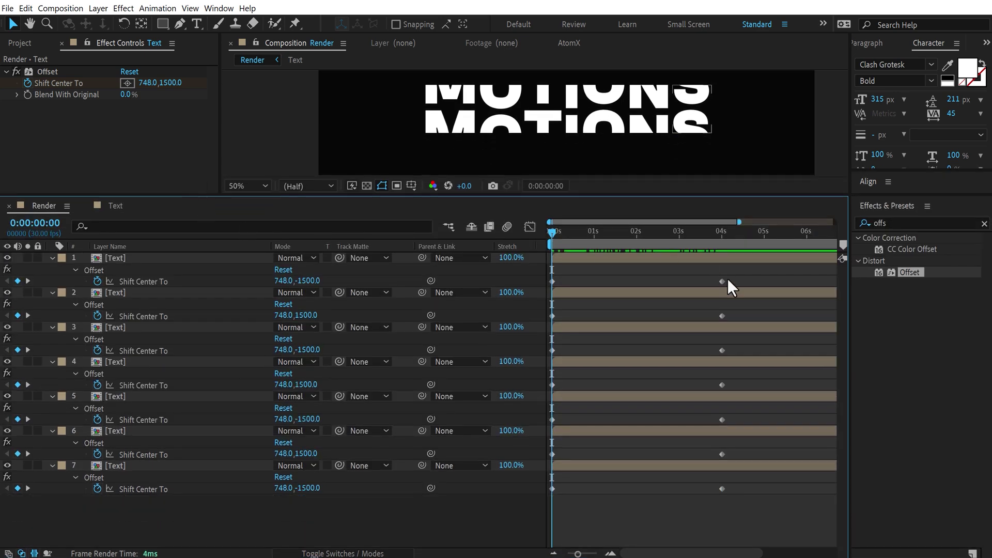
drag(760, 289, 544, 495)
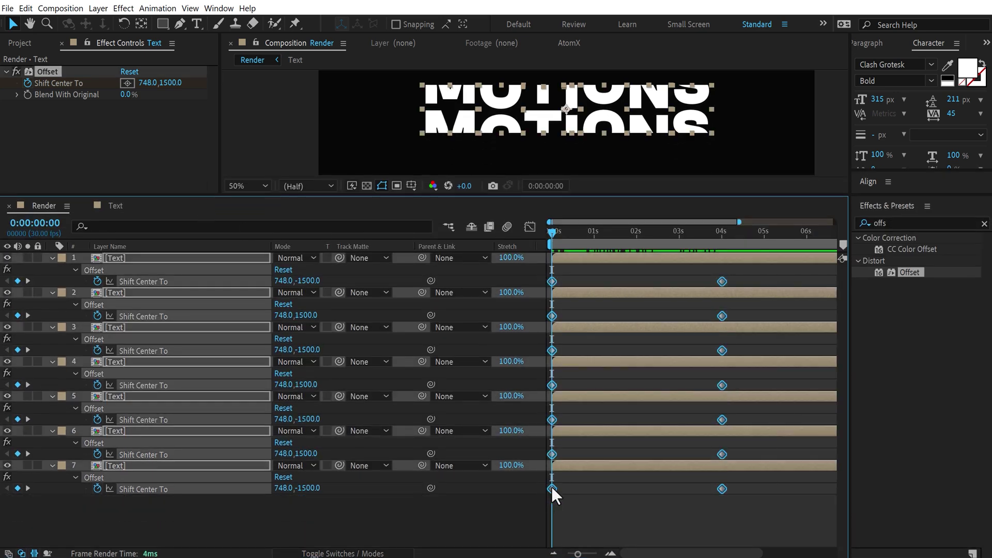
right_click(551, 486)
mouse_move(624, 476)
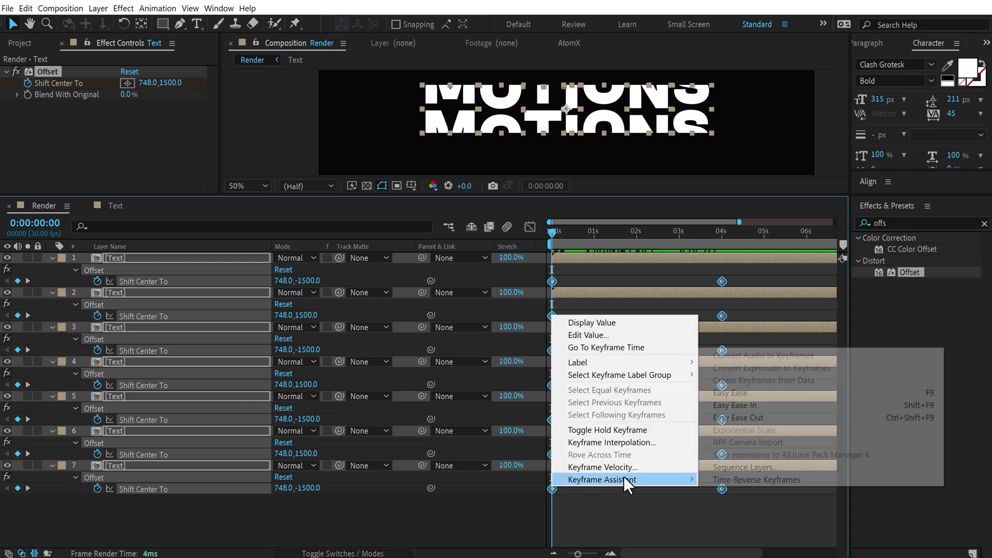
click(740, 392)
Reshape the speed graph so letters start fast and settle slowly, then play it back.
click(529, 228)
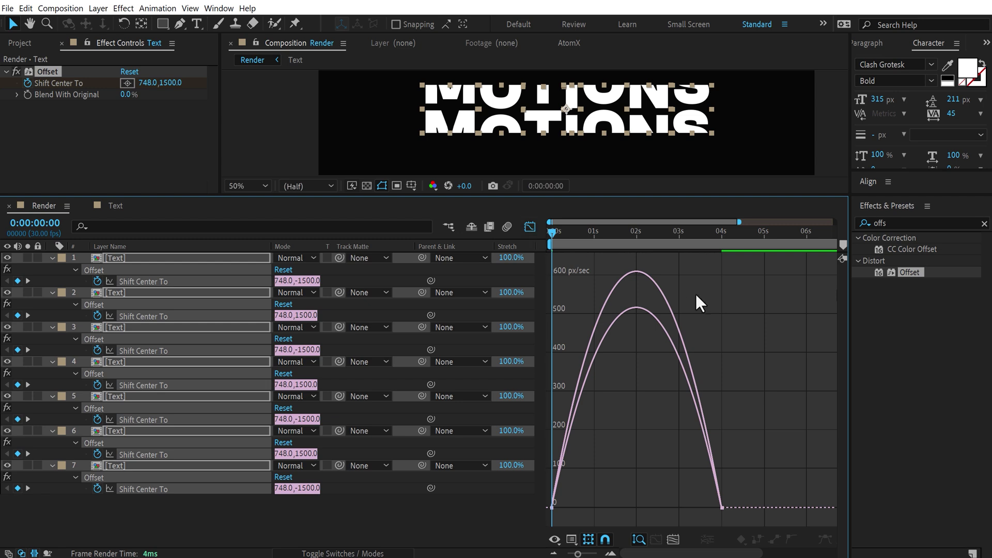
right_click(723, 308)
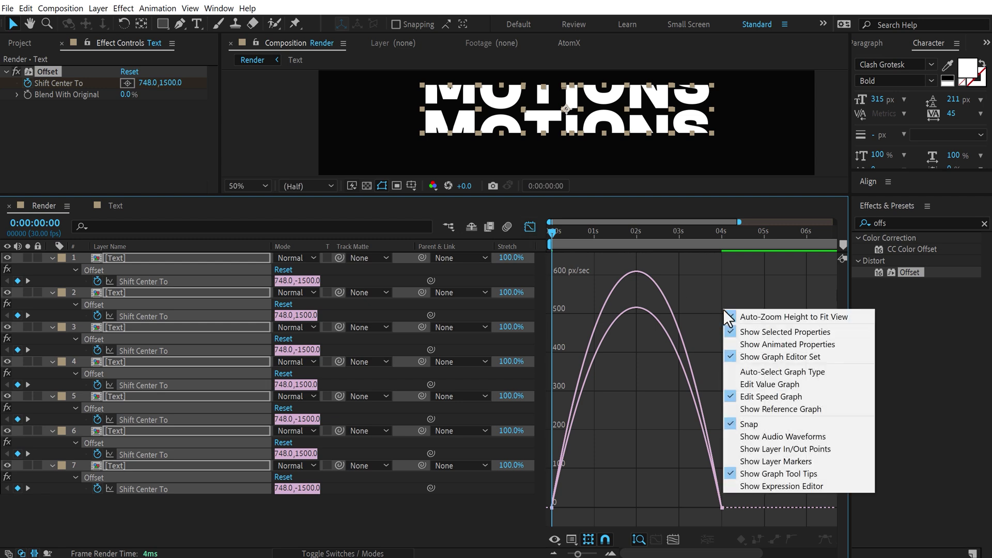
click(731, 403)
drag(739, 463, 546, 503)
drag(511, 197, 507, 297)
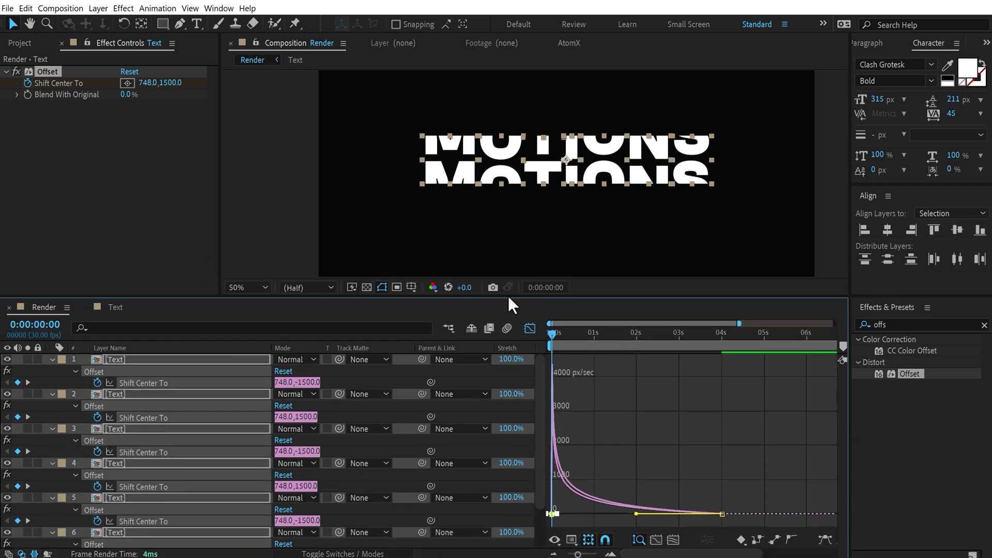
click(530, 328)
key(space)
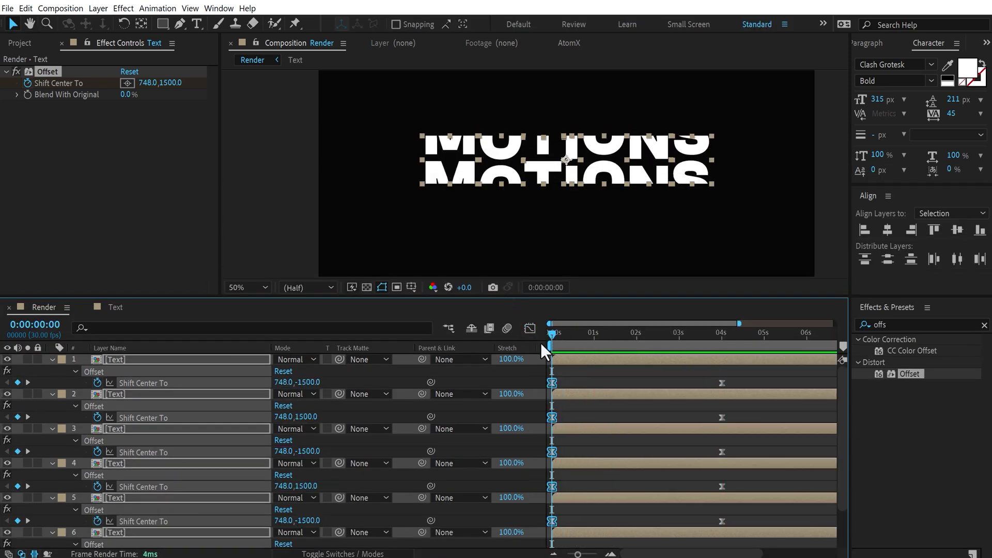
Stop the preview, collapse the layer properties and deselect the text layers.
key(u)
key(space)
click(157, 459)
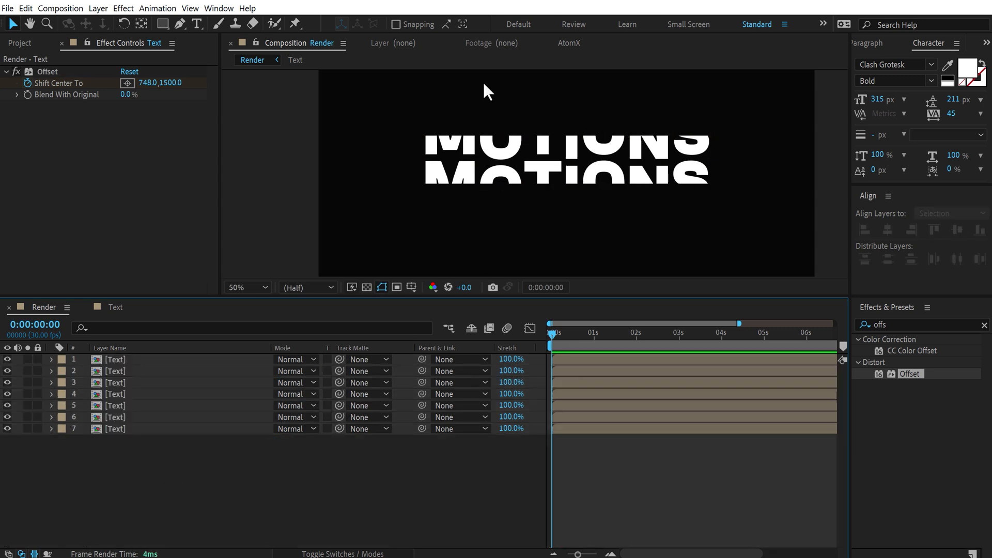
drag(563, 334, 535, 339)
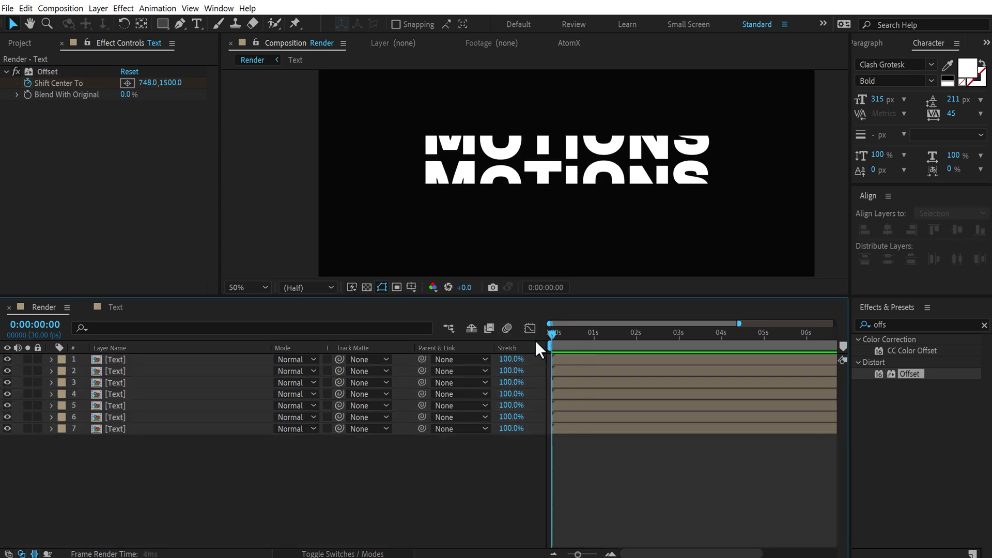
Add a new adjustment layer named Blur.
right_click(140, 481)
mouse_move(266, 351)
click(342, 439)
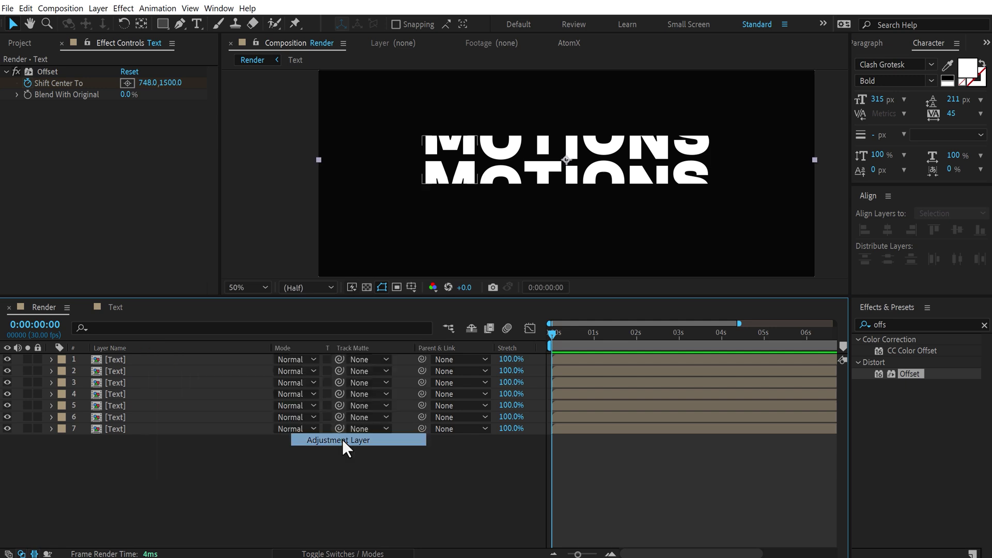
key(Return)
text(Bl)
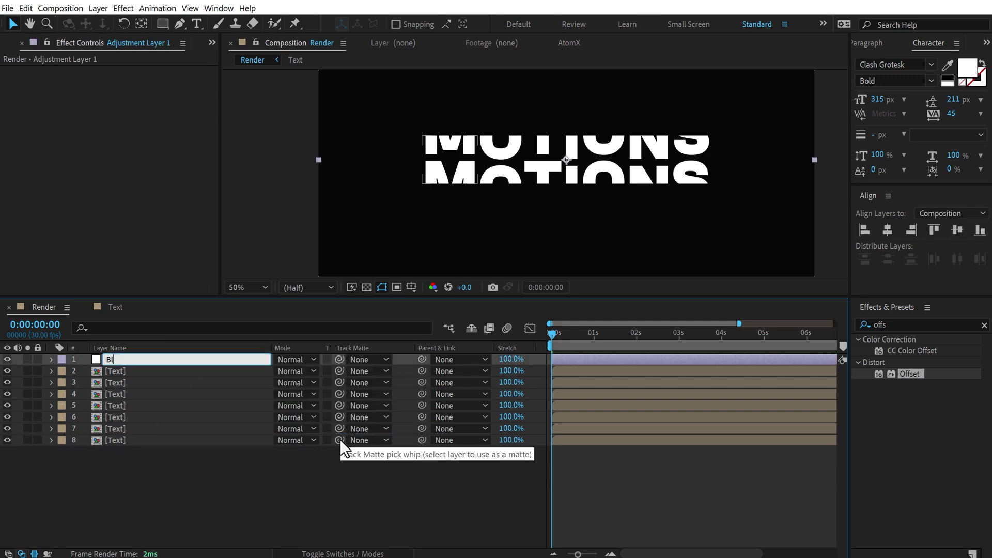
text(ur)
key(Return)
Apply CC Force Motion Blur to the Blur layer with 10 motion blur samples.
click(900, 324)
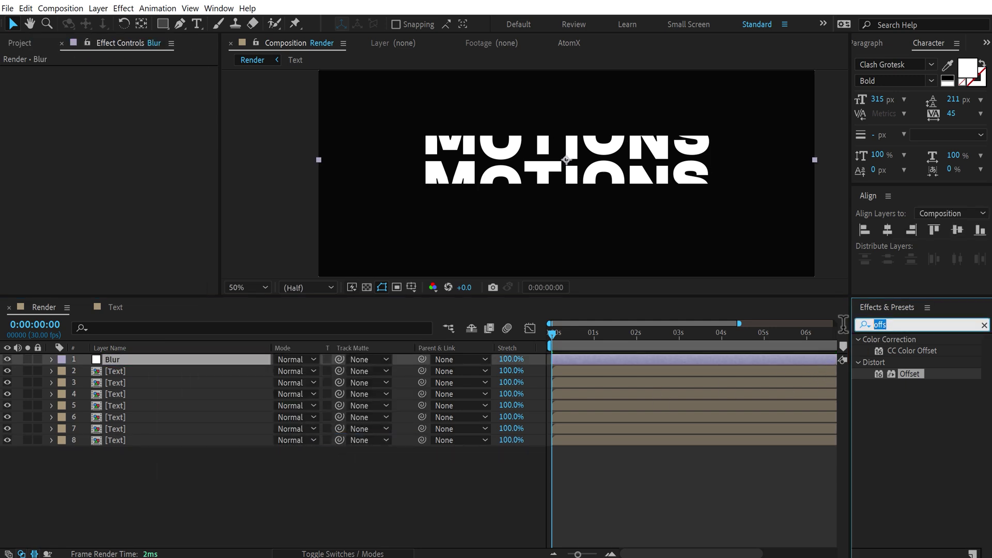
text(forc)
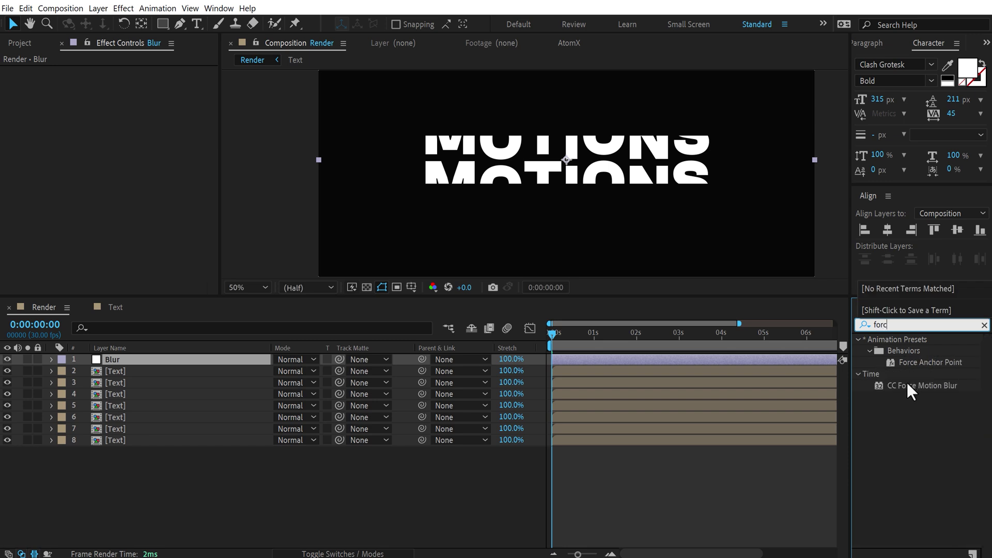
double_click(907, 382)
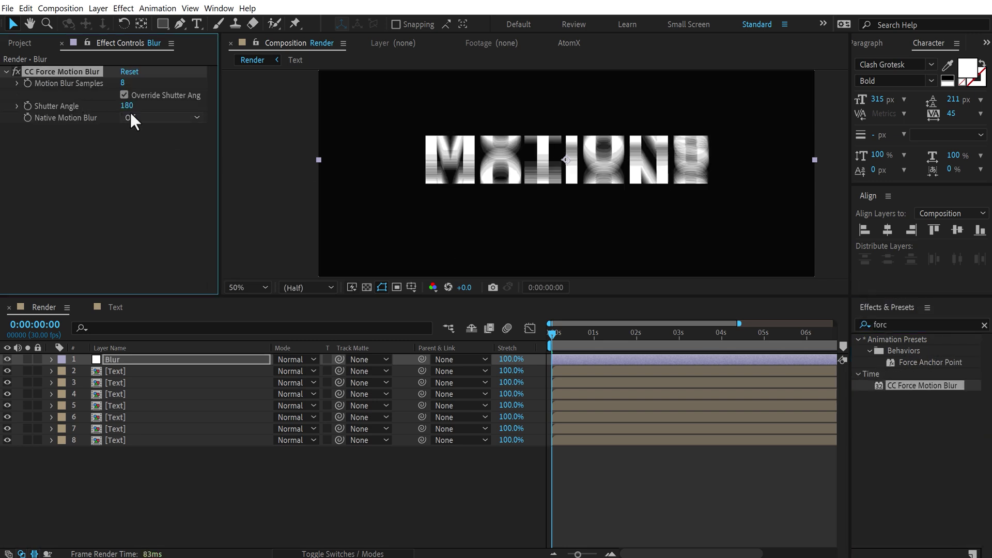
click(118, 83)
text(10)
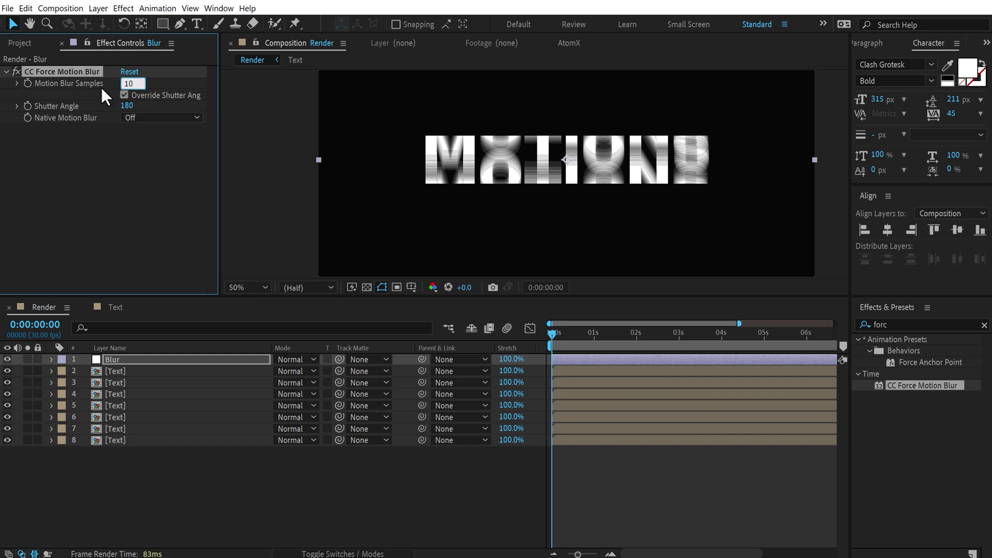
click(98, 148)
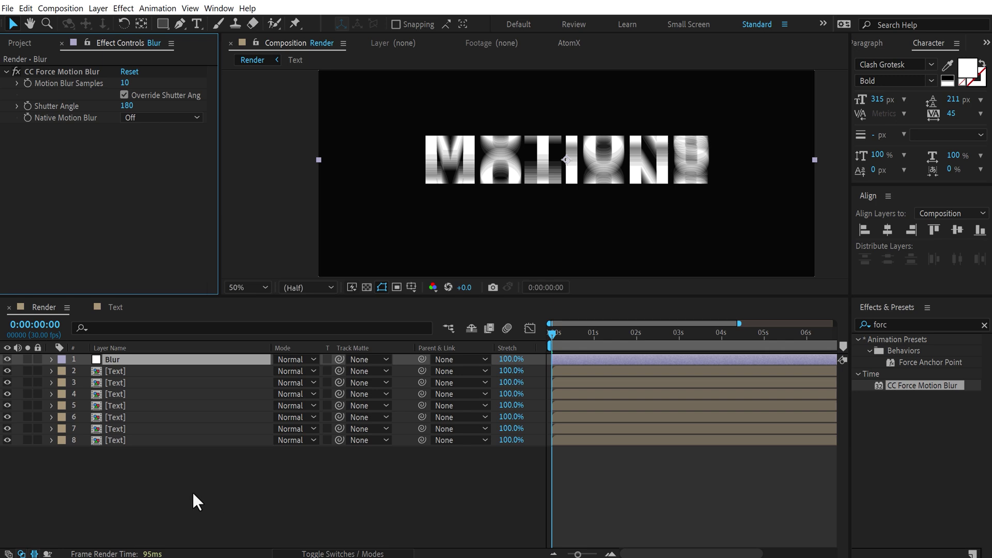
Set the CC Force Motion Blur shutter angle to 120 and check the smear.
click(113, 104)
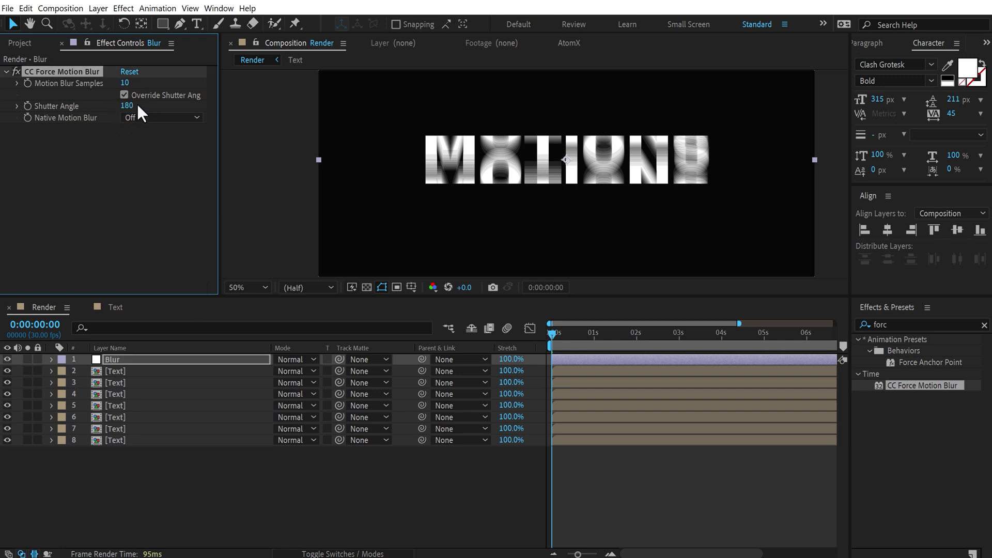
drag(127, 105, 68, 122)
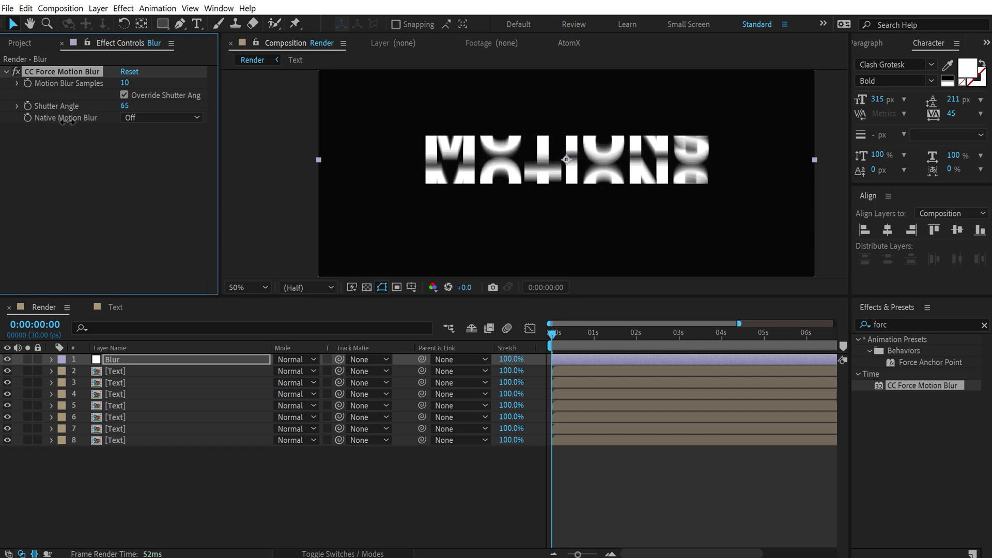
click(553, 333)
mouse_move(554, 333)
mouse_down()
mouse_move(713, 328)
mouse_move(544, 332)
mouse_up()
click(125, 106)
text(120)
key(Return)
click(208, 474)
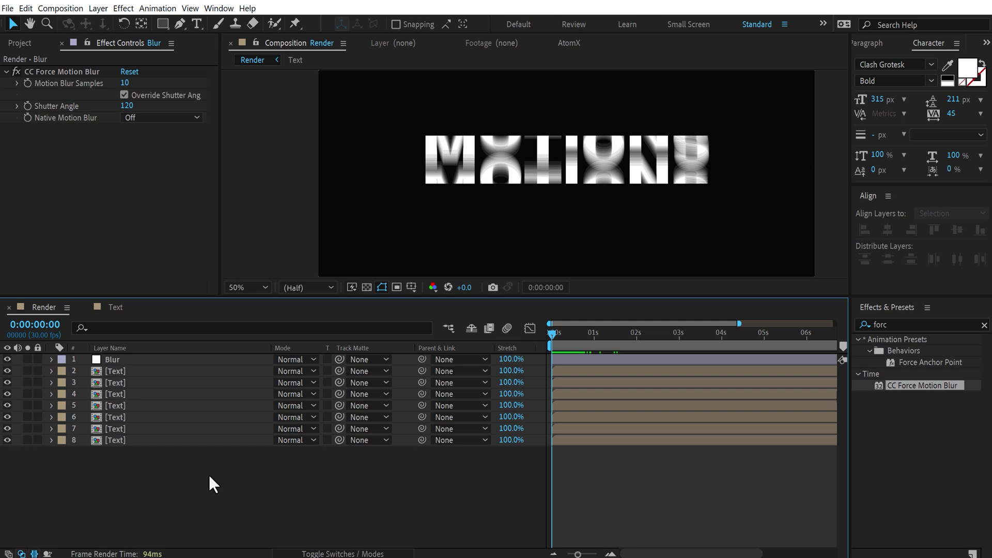
Create a new solid named BG coloured dark purple (130B1B).
key(ctrl+y)
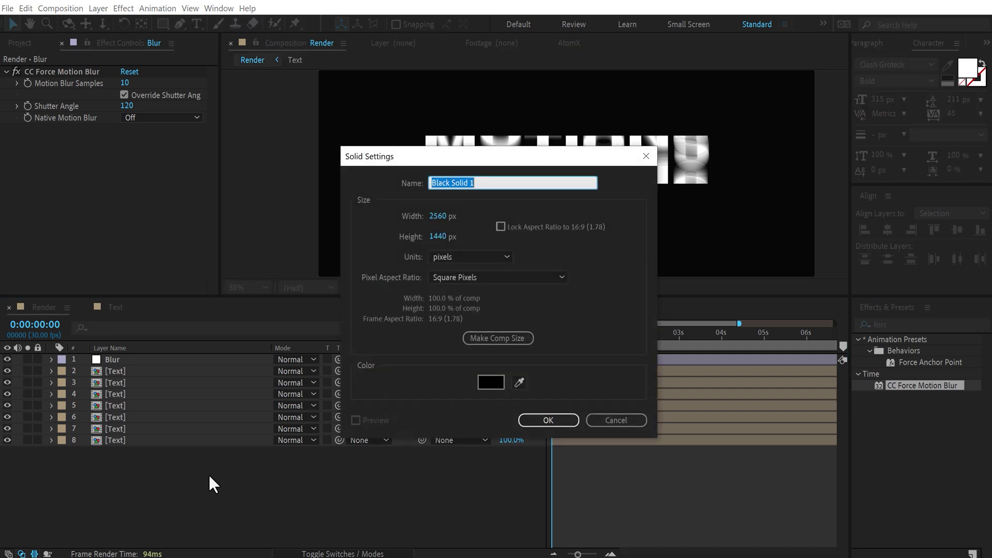
text(BG)
click(497, 381)
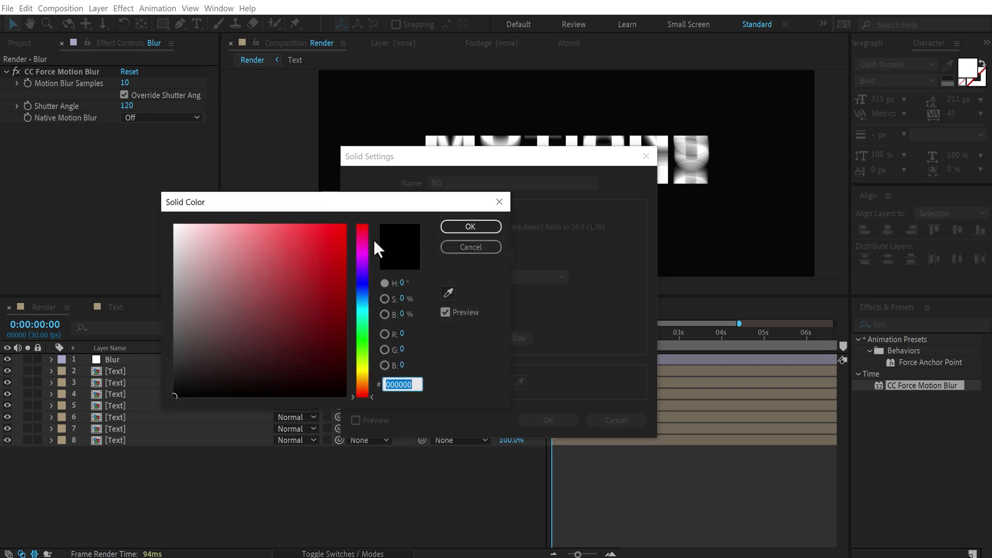
drag(368, 240, 367, 267)
drag(309, 355, 282, 377)
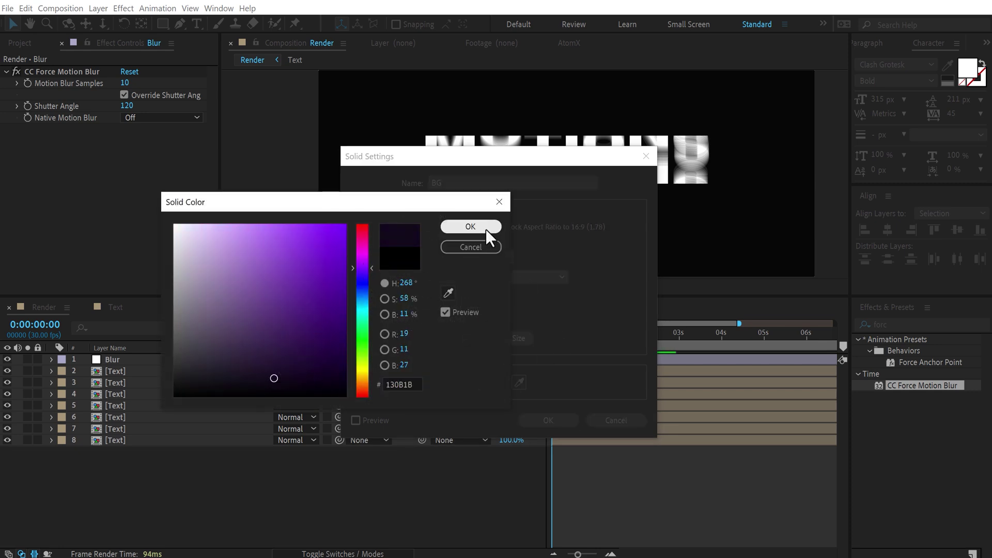
click(470, 226)
click(548, 420)
Move the BG layer to the bottom of the stack and scrub the animation.
drag(117, 359, 127, 495)
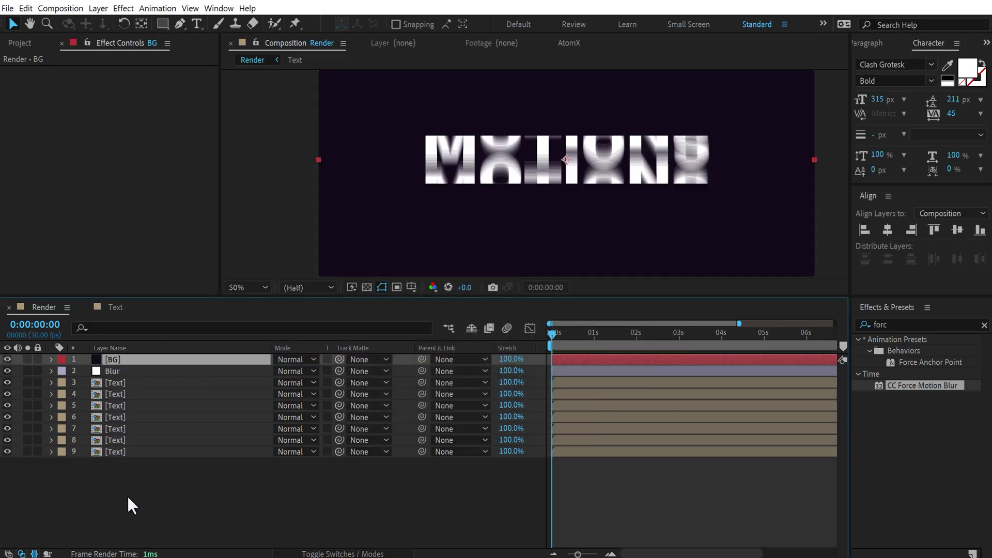
click(259, 504)
click(571, 335)
drag(576, 337, 548, 342)
Raise the Blur layer's motion blur samples to 30 and scrub through the text.
click(616, 157)
key(period)
key(period)
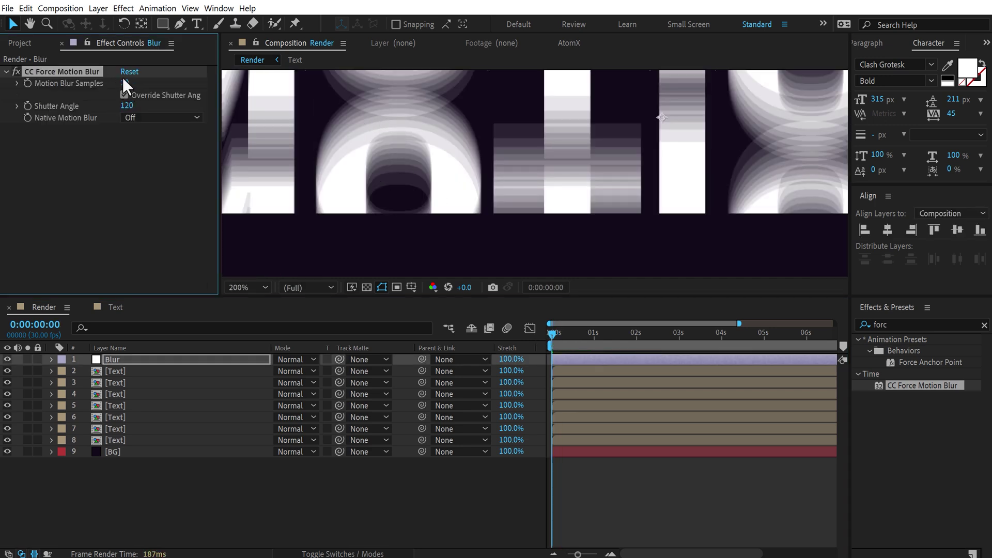
drag(124, 84, 136, 89)
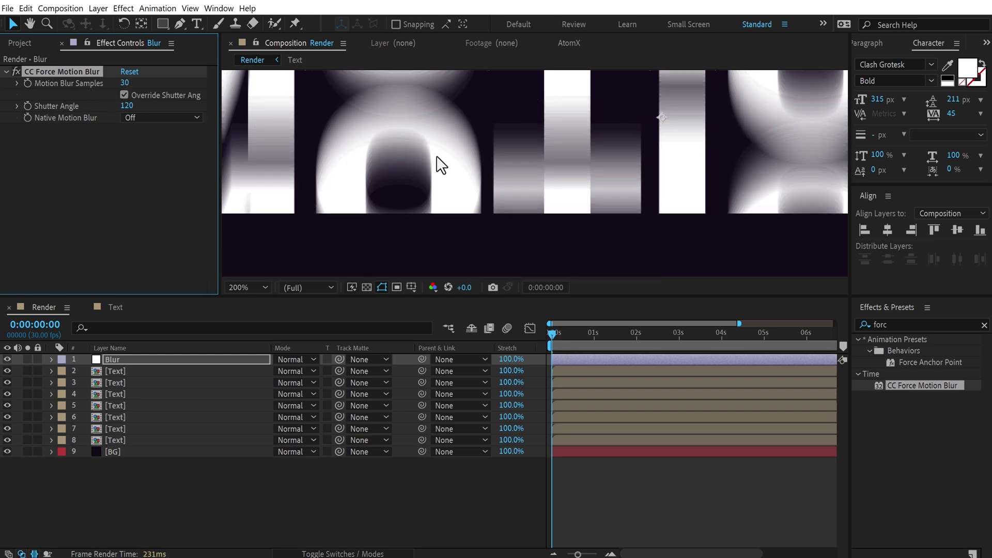
scroll(519, 186, down, 4)
drag(559, 337, 722, 340)
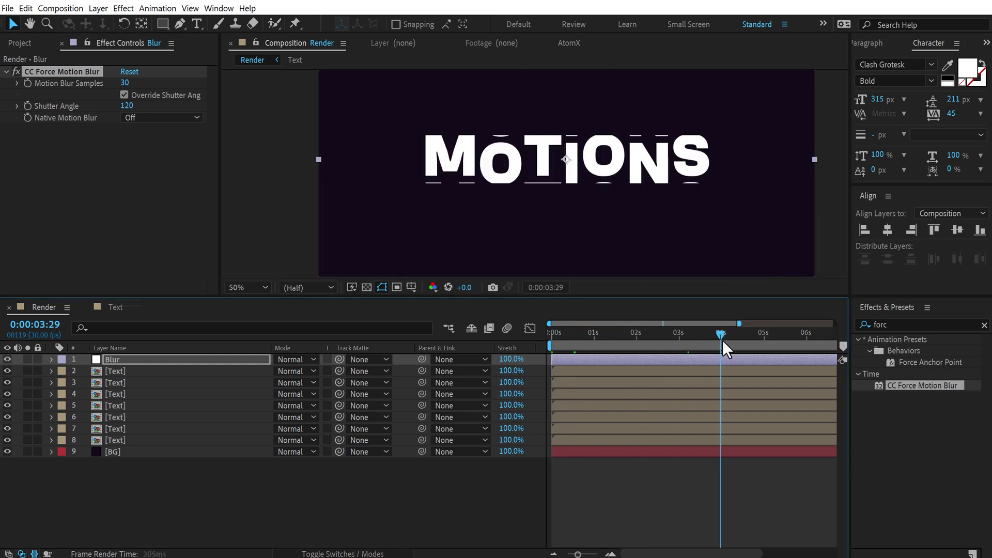
Disable CC Force Motion Blur and review the crisp MOTIONS animation.
key(space)
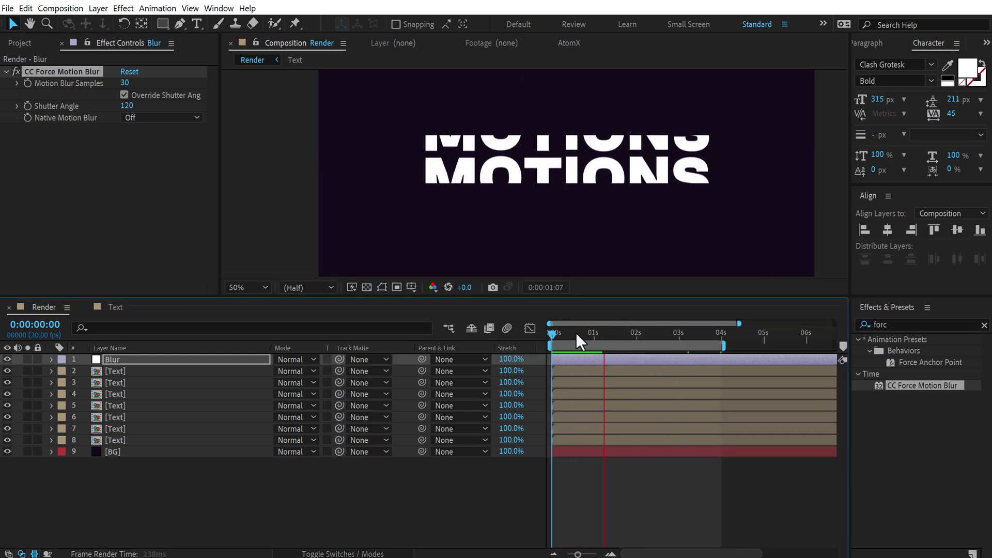
drag(593, 332, 640, 336)
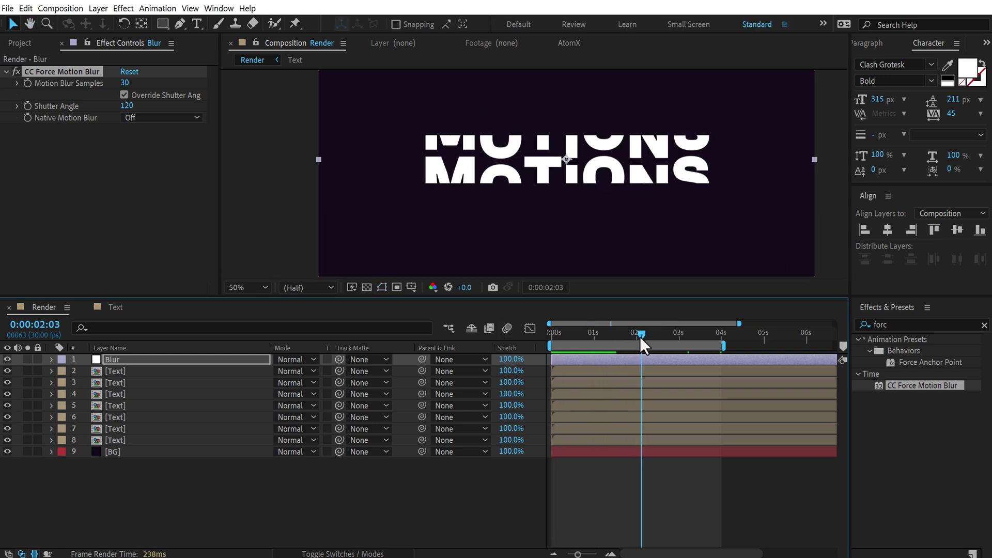
click(16, 71)
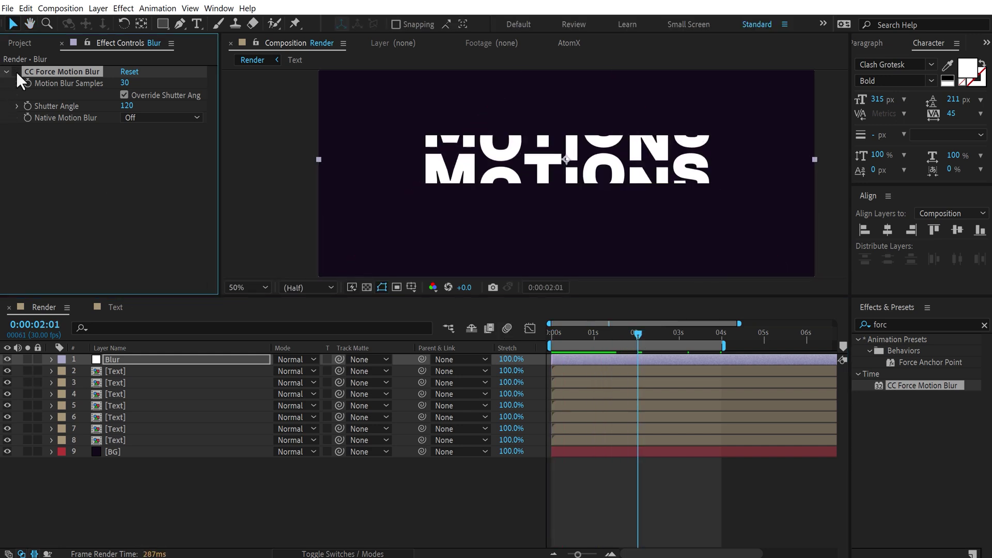
drag(589, 339, 547, 340)
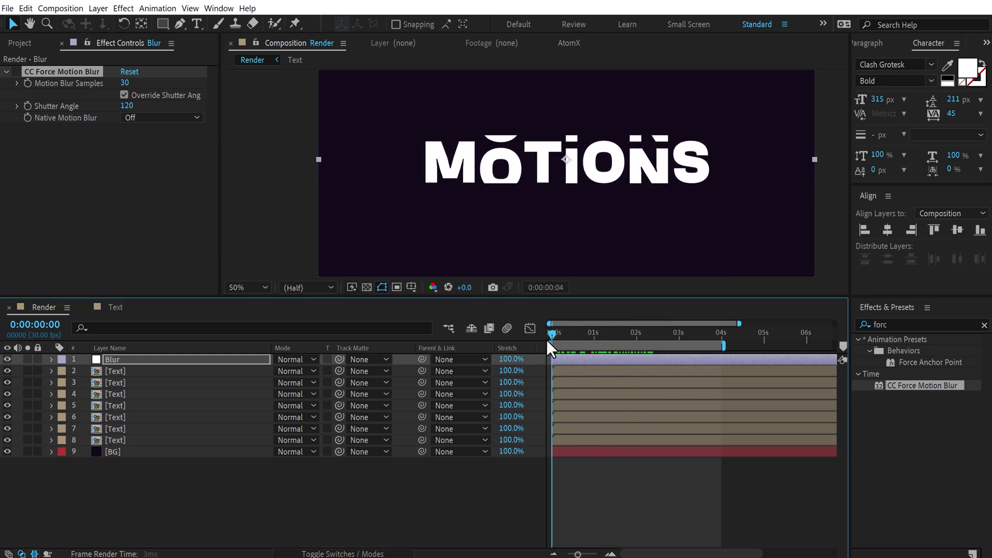
Apply the Transform effect to the Blur layer.
click(115, 483)
click(120, 359)
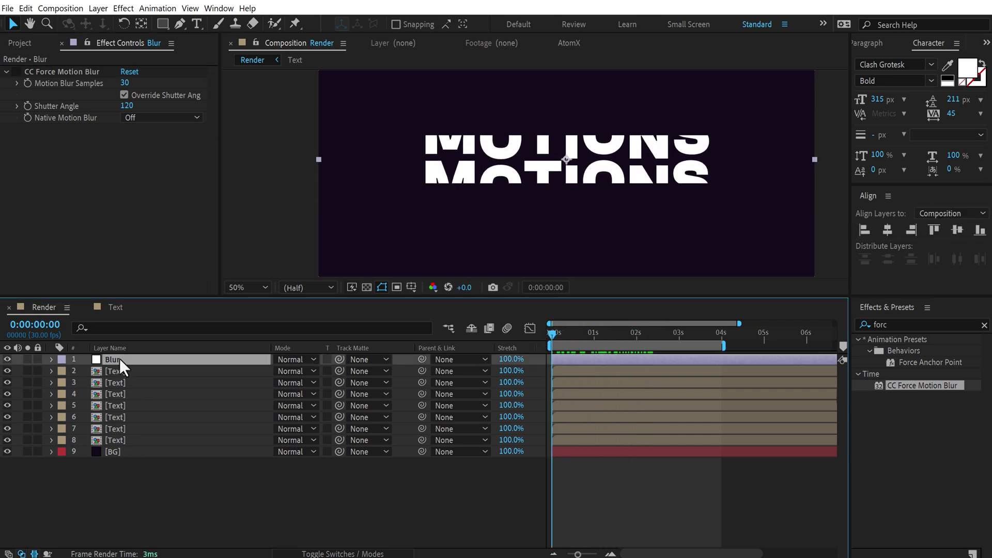
click(899, 324)
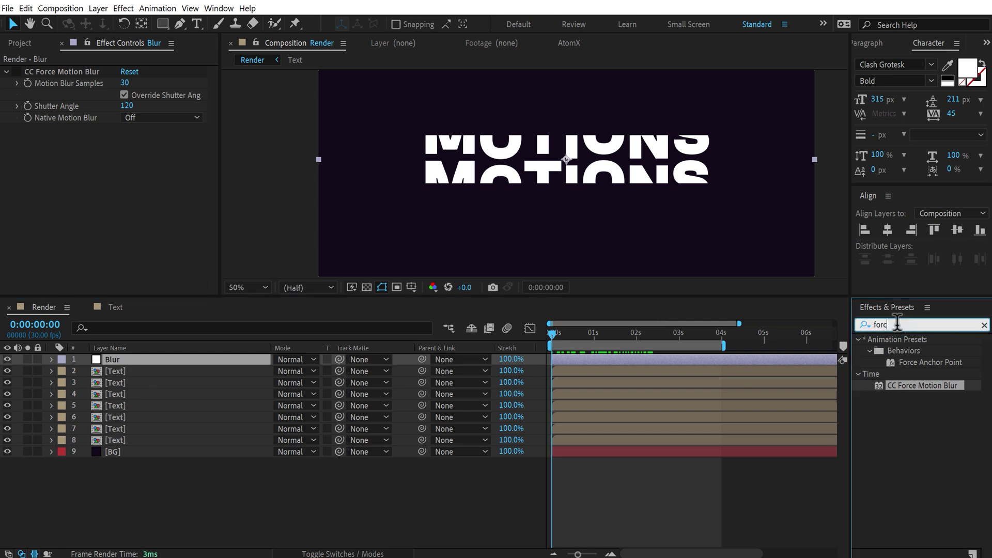
text(trans)
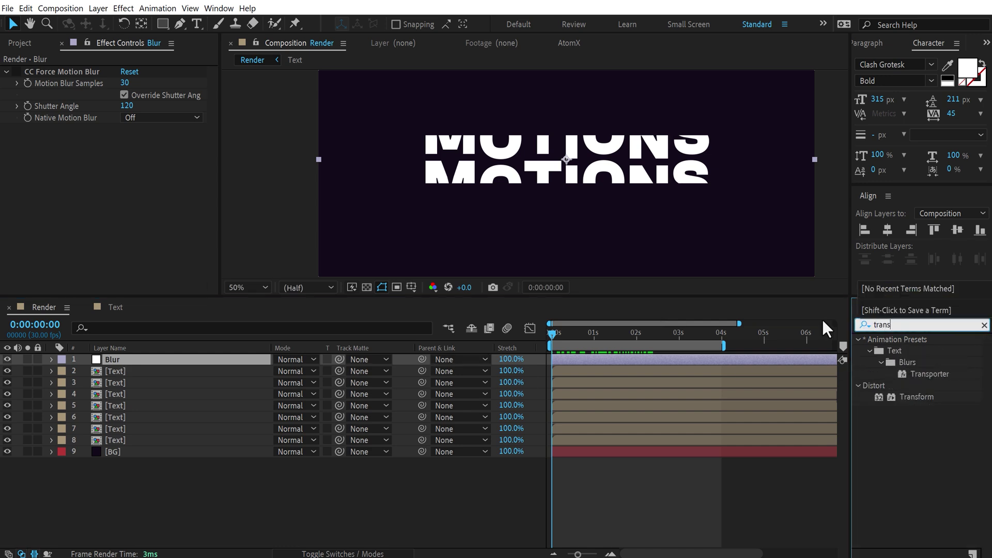
double_click(891, 391)
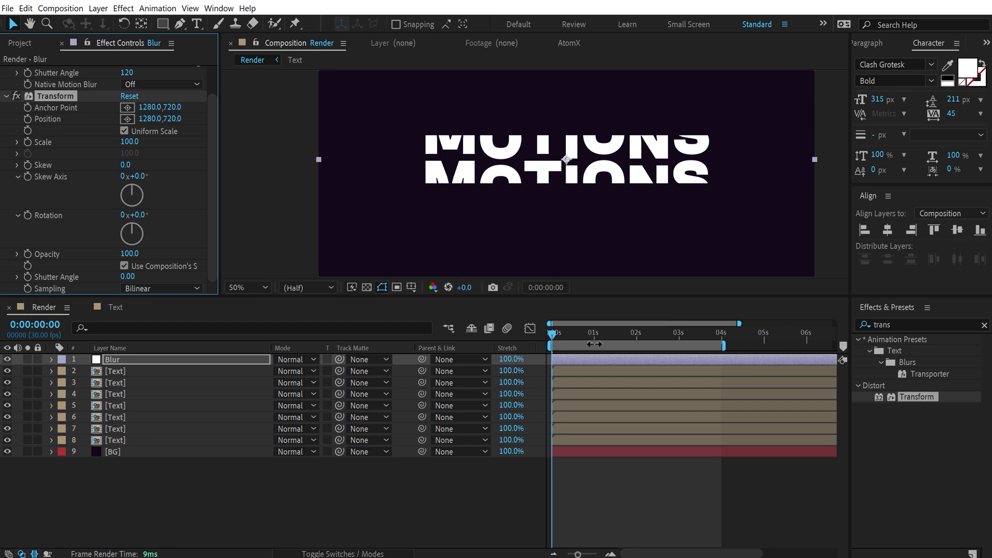
Keyframe Transform Scale at 100 at the end and 150 at the start.
drag(557, 331, 721, 335)
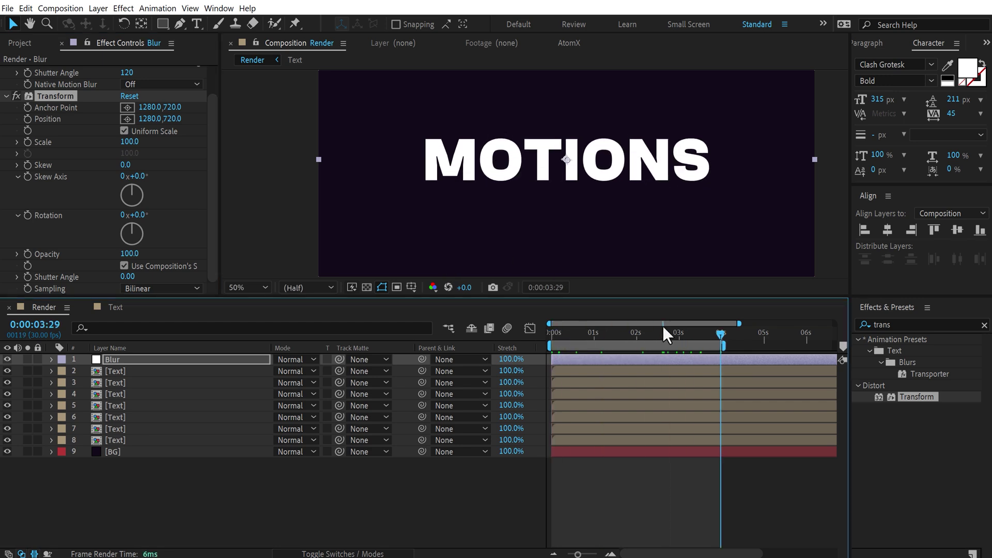
click(27, 142)
drag(586, 337, 205, 222)
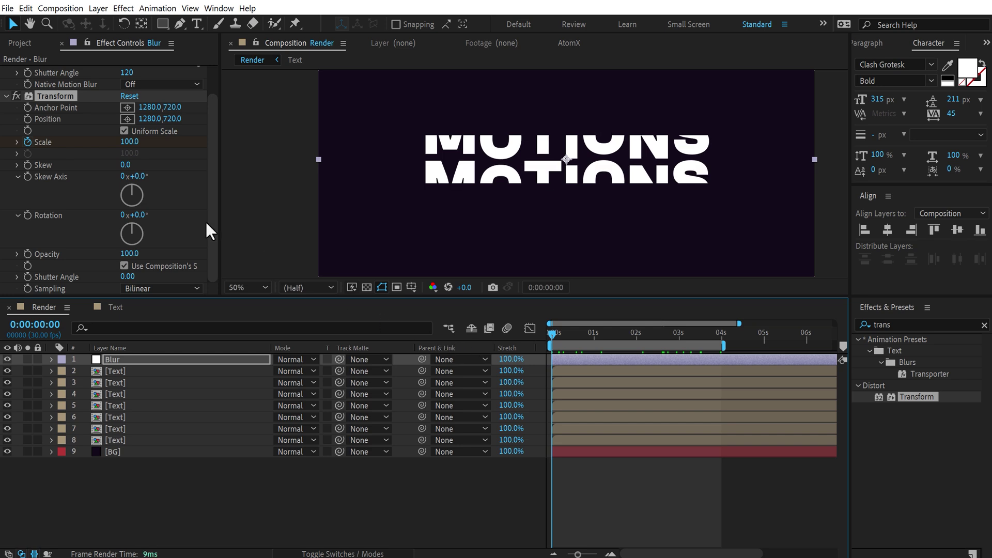
click(130, 142)
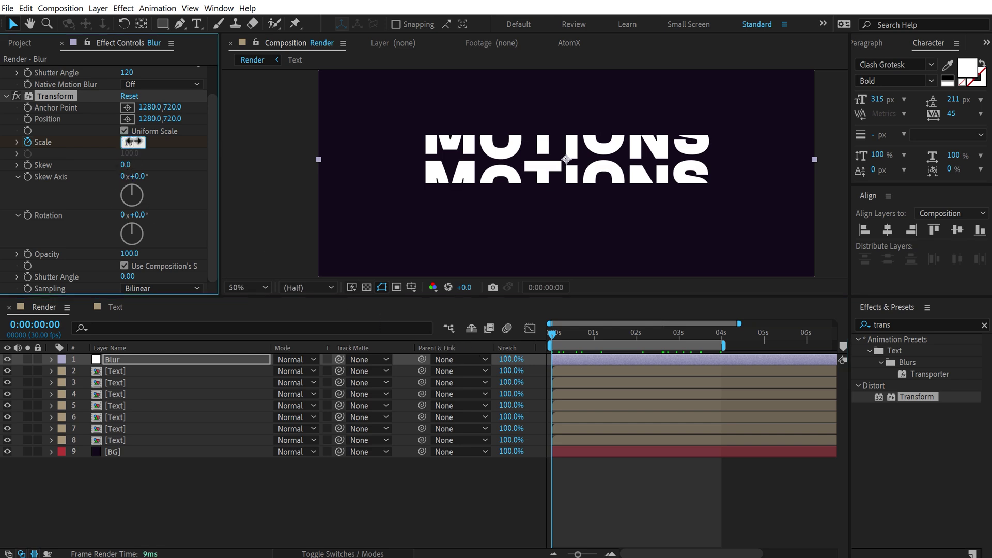
key(Return)
Easy Ease both Scale keyframes and shape the speed curve for a fast start, slow finish.
key(u)
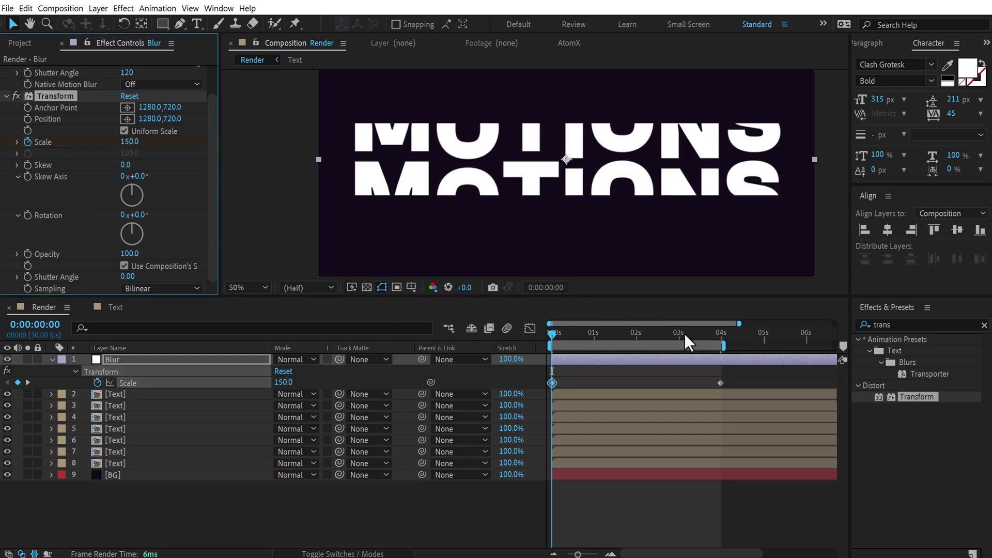
drag(740, 378, 537, 397)
right_click(551, 382)
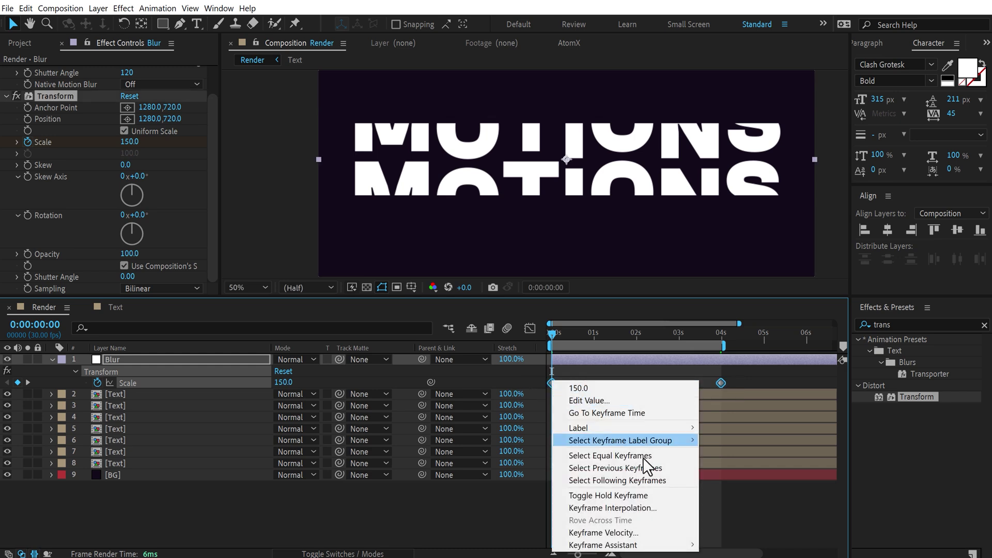
mouse_move(640, 544)
click(737, 458)
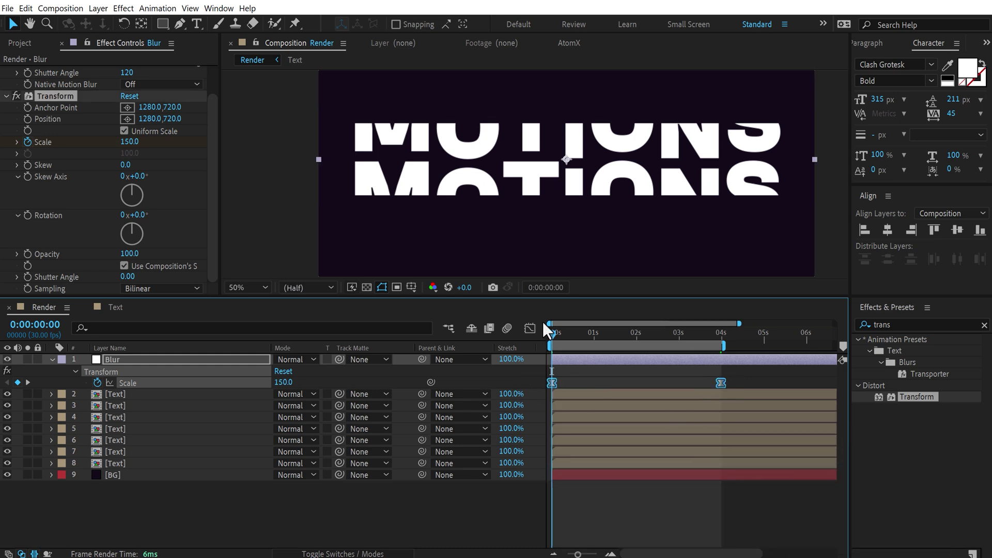
key(shift+F3)
key(ctrl+a)
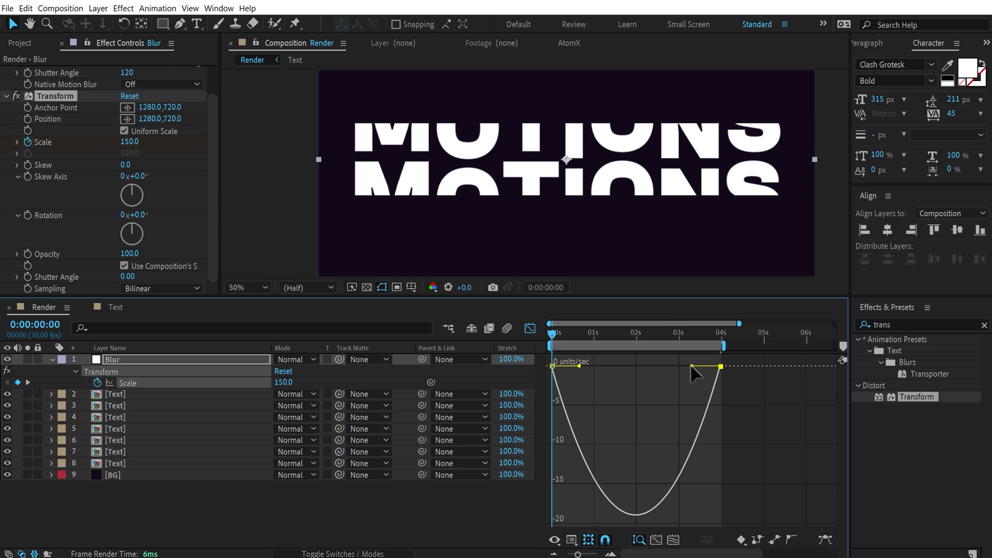
drag(690, 364, 636, 360)
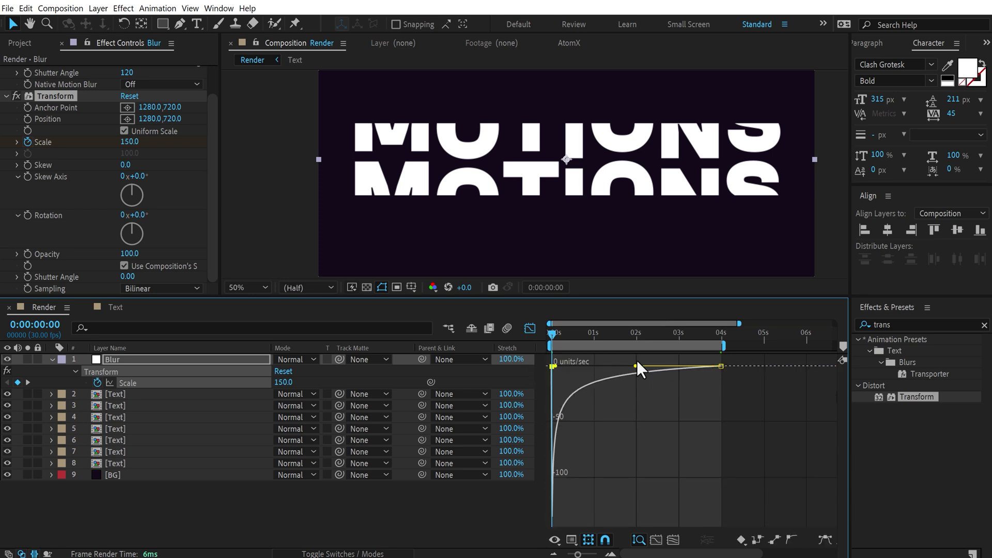
Re-enable CC Force Motion Blur and preview the finished eased animation.
key(space)
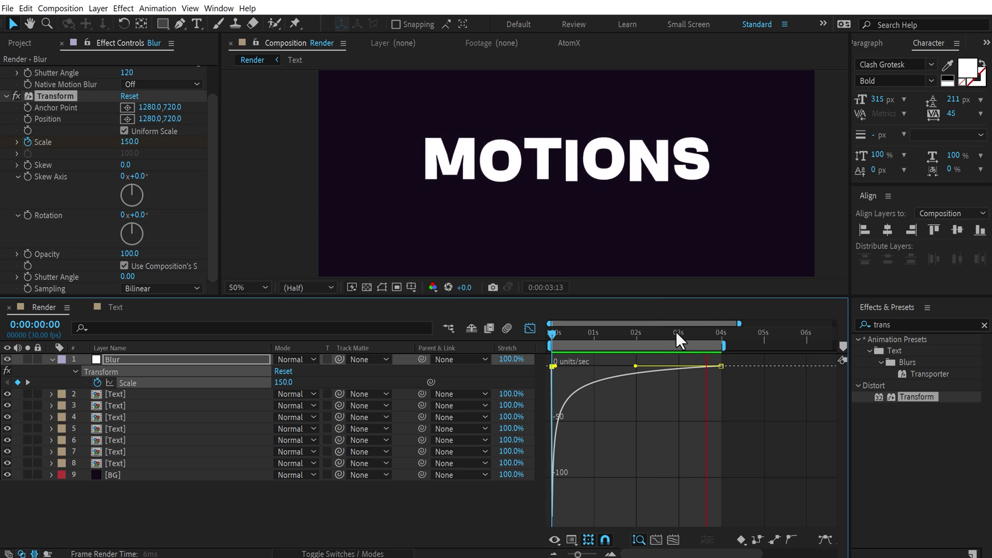
key(space)
scroll(53, 104, up, 2)
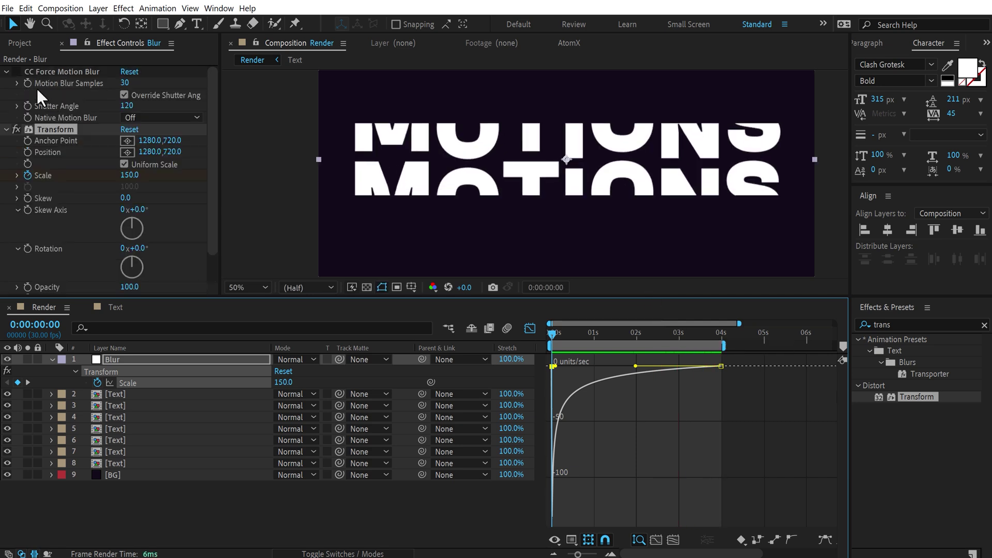
click(16, 71)
click(530, 328)
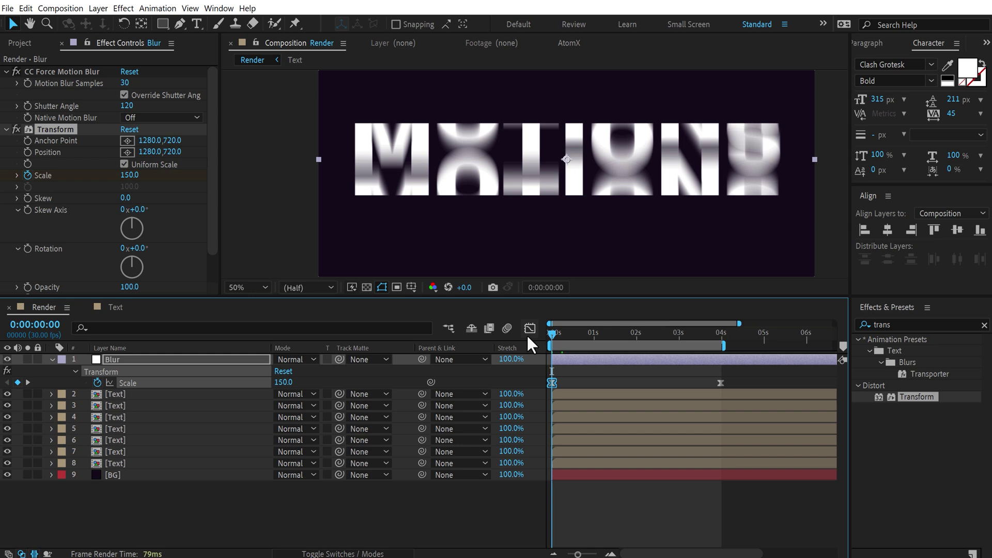
key(space)
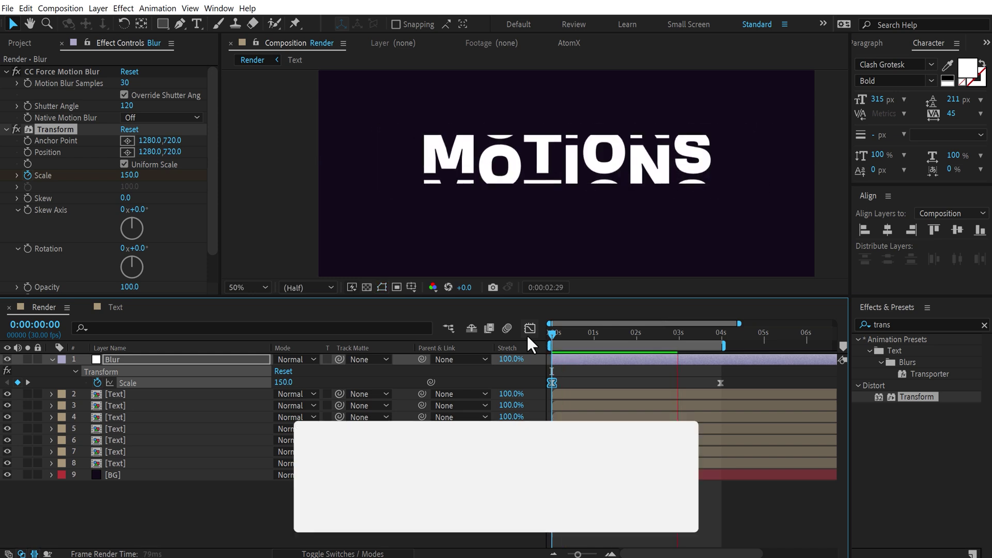